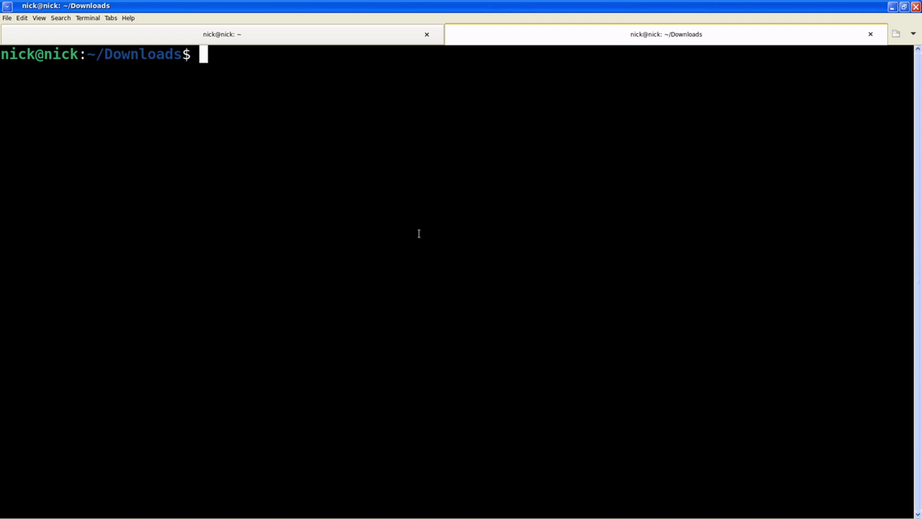
- Enter the DaVinci_Resolve_18.1.1_Linux folder and list its contents with ls -la
{"action": "type", "text": "cd DaV"}
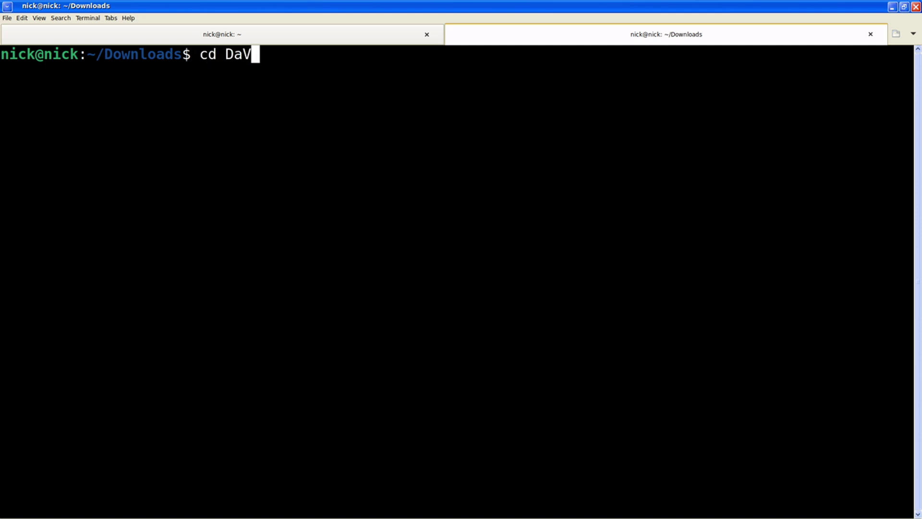
{"action": "key", "text": "Tab"}
{"action": "key", "text": "Return"}
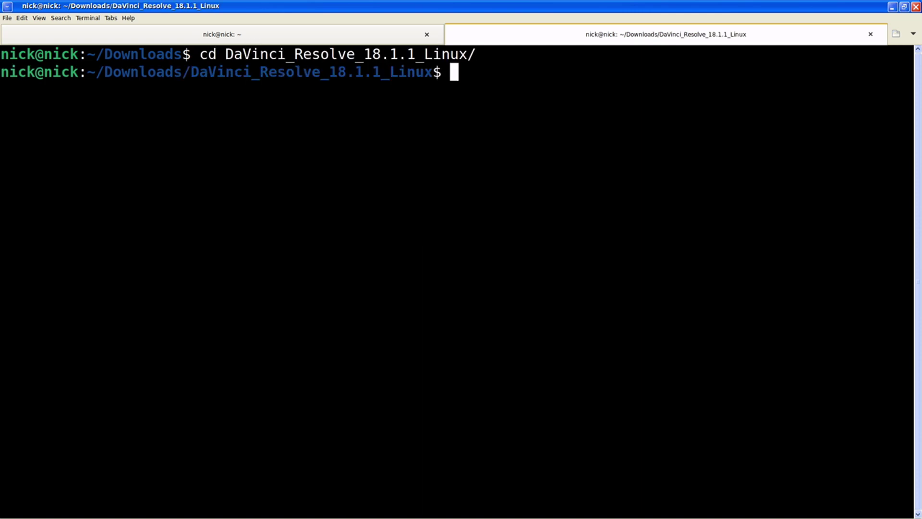
{"action": "type", "text": "ls -la"}
{"action": "key", "text": "Return"}
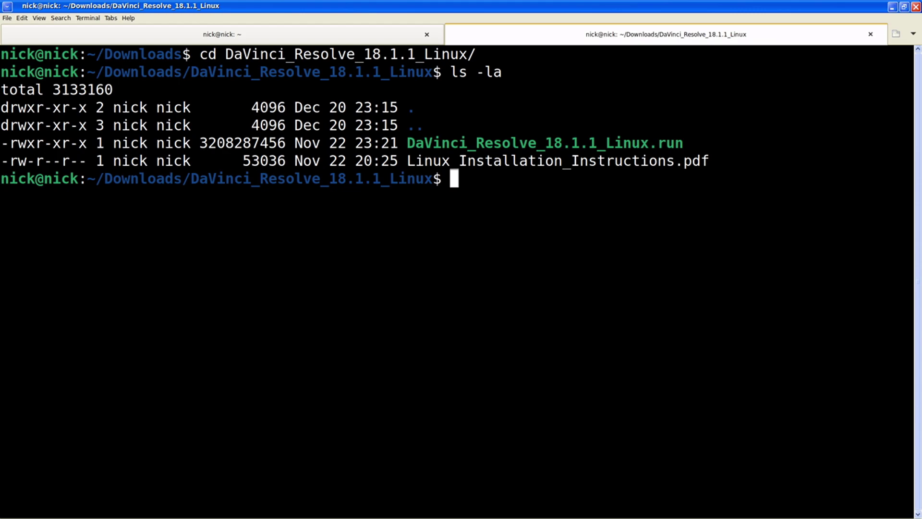
- Make DaVinci_Resolve_18.1.1_Linux.run executable with chmod +x
{"action": "type", "text": "chmod "}
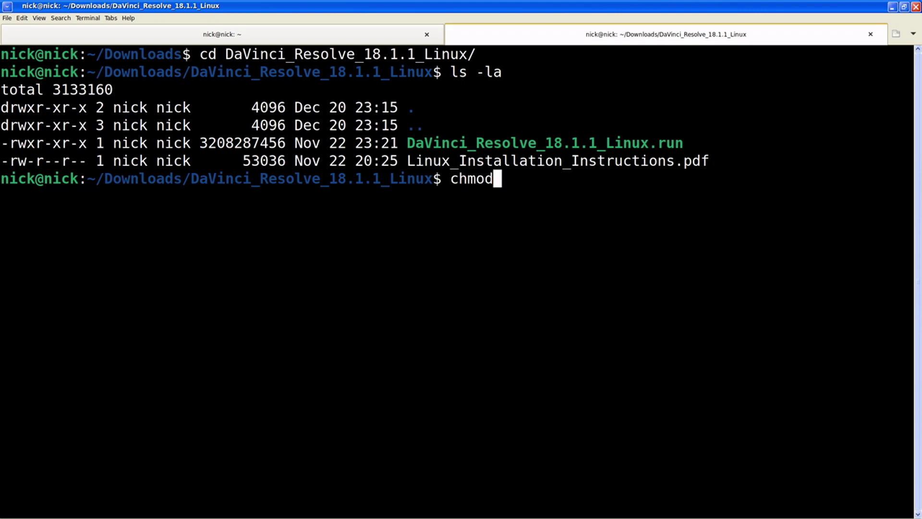
{"action": "type", "text": "+x Da"}
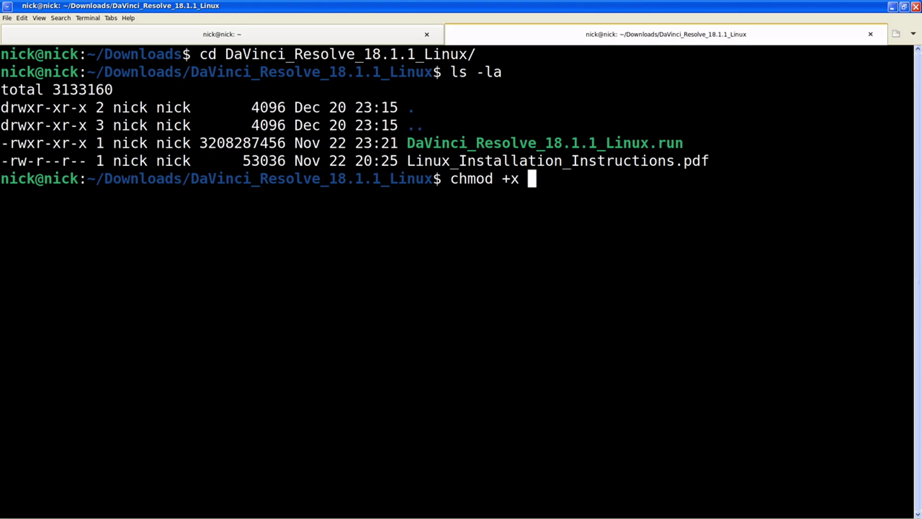
{"action": "key", "text": "BackSpace"}
{"action": "key", "text": "BackSpace"}
{"action": "type", "text": ".,"}
{"action": "key", "text": "BackSpace"}
{"action": "type", "text": "/D"}
{"action": "key", "text": "Tab"}
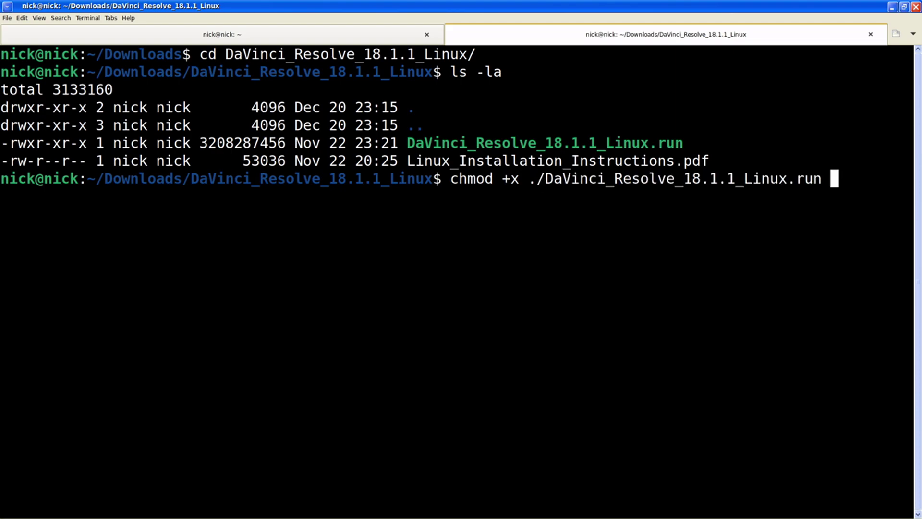
{"action": "key", "text": "Return"}
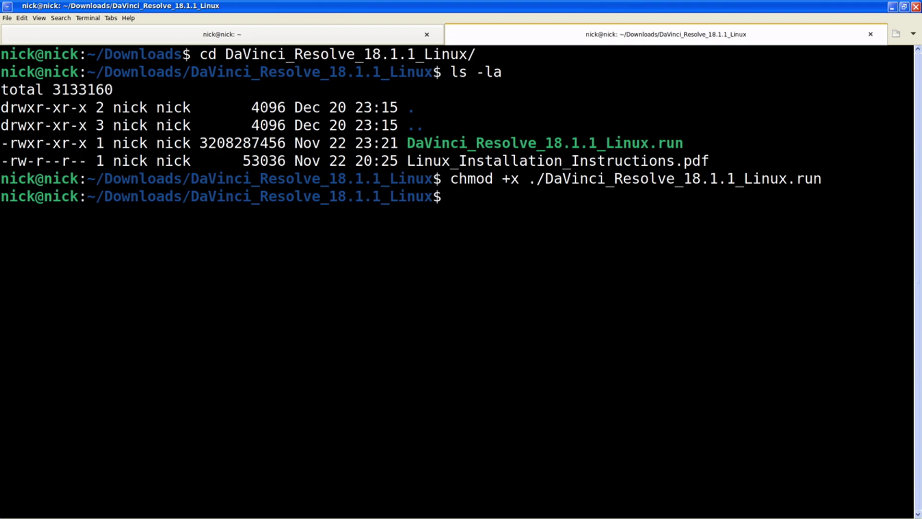
- Run ./DaVinci_Resolve_18.1.1_Linux.run -i and dismiss the missing-packages error
{"action": "type", "text": "./D"}
{"action": "key", "text": "Tab"}
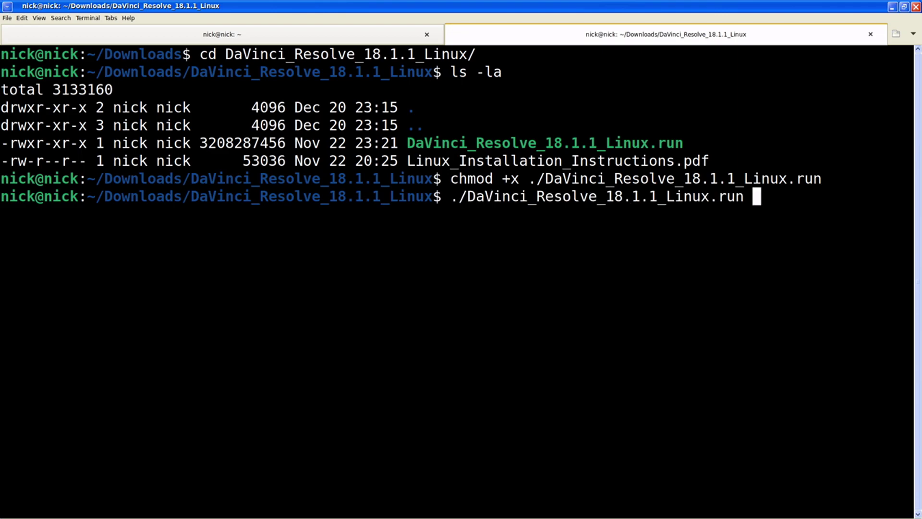
{"action": "type", "text": "-"}
{"action": "type", "text": "i"}
{"action": "key", "text": "Return"}
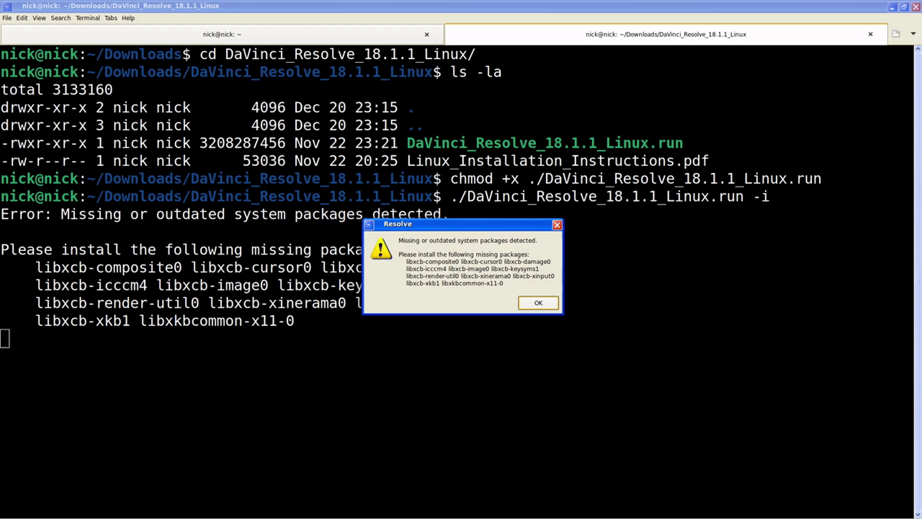
{"action": "key", "text": "Return"}
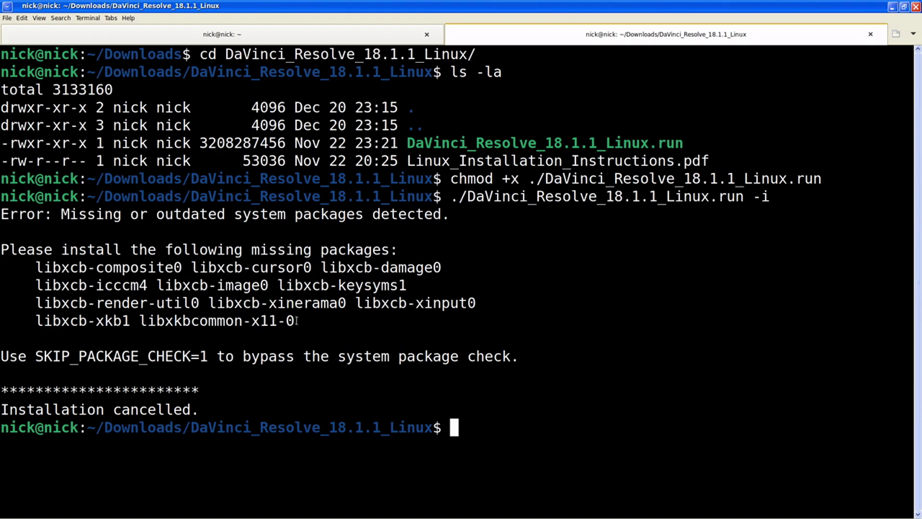
- Copy the listed missing libxcb package names from the terminal output
{"action": "left_click_drag", "start_coordinate": [296, 321], "coordinate": [36, 267]}
{"action": "right_click", "coordinate": [37, 268]}
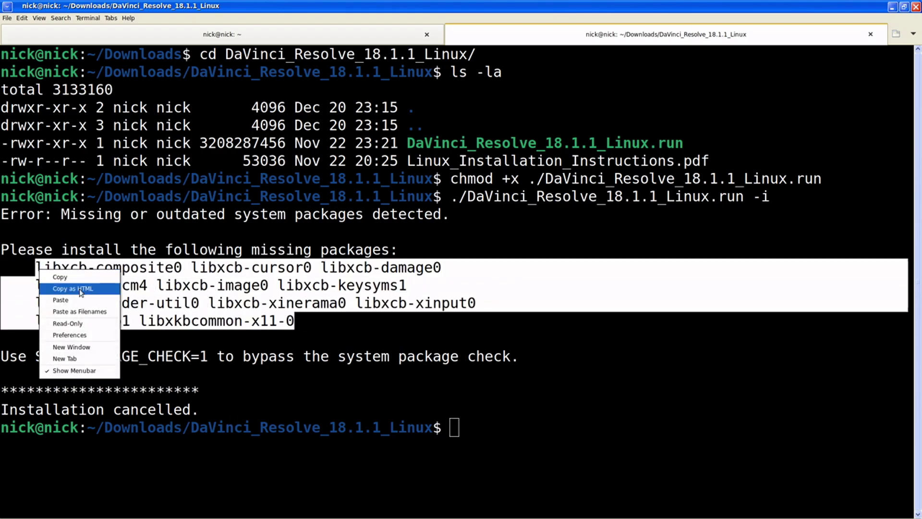
{"action": "left_click", "coordinate": [60, 277]}
{"action": "left_click", "coordinate": [291, 380]}
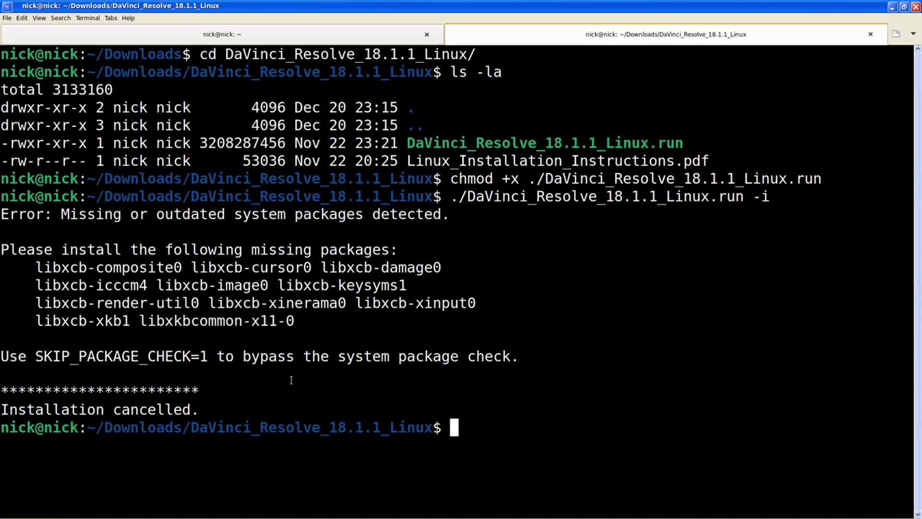
{"action": "key", "text": "ctrl+x"}
- Paste the copied libxcb package names into the nano command buffer and start joining lines
{"action": "key", "text": "ctrl+e"}
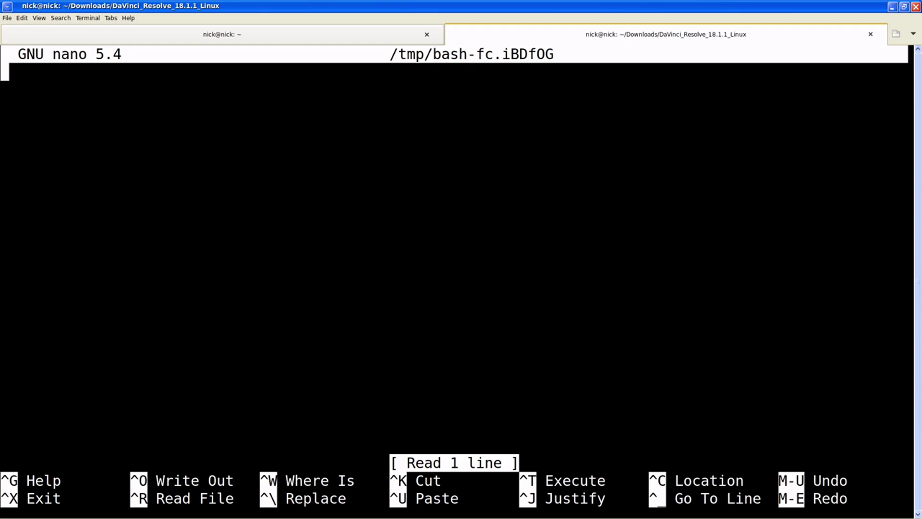
{"action": "right_click", "coordinate": [214, 102]}
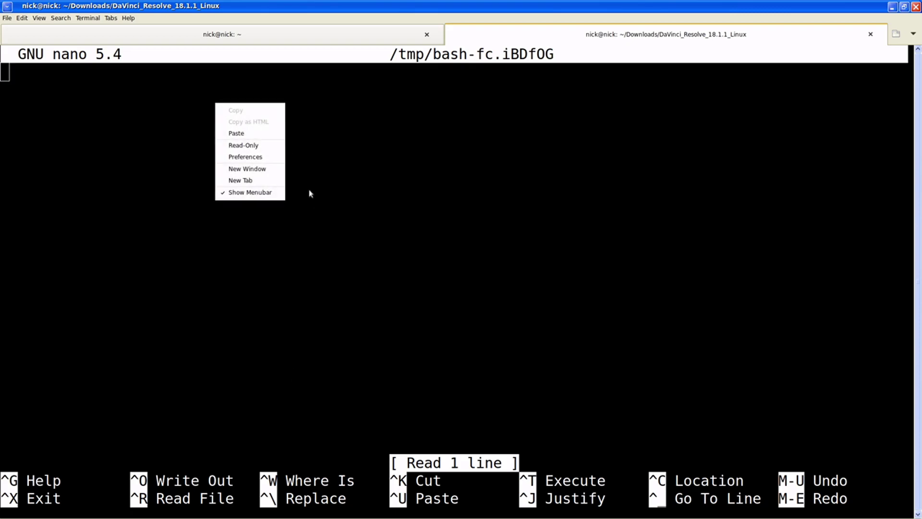
{"action": "left_click", "coordinate": [236, 134]}
{"action": "key", "text": "Left"}
{"action": "key", "text": "Left"}
{"action": "key", "text": "Left"}
{"action": "key", "text": "Left"}
{"action": "key", "text": "Left"}
{"action": "key", "text": "Left"}
{"action": "key", "text": "Left"}
{"action": "key", "text": "Left"}
{"action": "key", "text": "Left"}
{"action": "key", "text": "Left"}
{"action": "key", "text": "Left"}
{"action": "key", "text": "Left"}
{"action": "key", "text": "Left"}
{"action": "key", "text": "Left"}
{"action": "key", "text": "Left"}
{"action": "key", "text": "Left"}
{"action": "key", "text": "Left"}
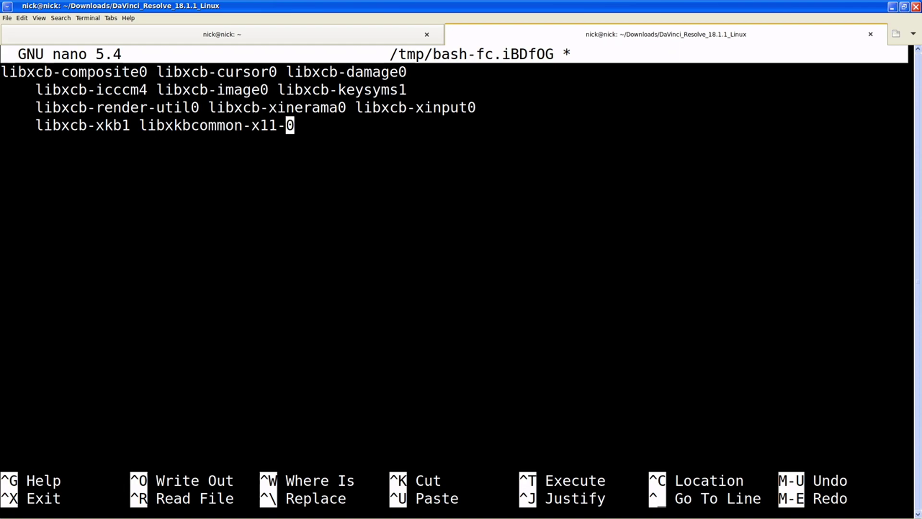
{"action": "key", "text": "Left"}
{"action": "key", "text": "Left"}
{"action": "key", "text": "Left"}
{"action": "key", "text": "Left"}
{"action": "key", "text": "Left"}
{"action": "key", "text": "Left"}
{"action": "key", "text": "Left"}
{"action": "key", "text": "Left"}
{"action": "key", "text": "Left"}
{"action": "key", "text": "Left"}
{"action": "key", "text": "Left"}
{"action": "key", "text": "Left"}
{"action": "key", "text": "Left"}
{"action": "key", "text": "Left"}
{"action": "key", "text": "Left"}
{"action": "key", "text": "Left"}
{"action": "key", "text": "Left"}
{"action": "key", "text": "Left"}
{"action": "key", "text": "Left"}
{"action": "key", "text": "Left"}
{"action": "key", "text": "Left"}
{"action": "key", "text": "Left"}
{"action": "key", "text": "Left"}
{"action": "key", "text": "Left"}
{"action": "key", "text": "Left"}
{"action": "key", "text": "Left"}
{"action": "key", "text": "Left"}
{"action": "key", "text": "Left"}
{"action": "key", "text": "Left"}
{"action": "key", "text": "Left"}
{"action": "key", "text": "Left"}
{"action": "key", "text": "Left"}
{"action": "key", "text": "Left"}
{"action": "key", "text": "Left"}
{"action": "key", "text": "Left"}
{"action": "key", "text": "Left"}
{"action": "key", "text": "Left"}
{"action": "key", "text": "Left"}
{"action": "key", "text": "Left"}
{"action": "key", "text": "Left"}
{"action": "key", "text": "Left"}
{"action": "key", "text": "Left"}
{"action": "key", "text": "Left"}
{"action": "key", "text": "Left"}
{"action": "key", "text": "Left"}
{"action": "key", "text": "Left"}
{"action": "key", "text": "Left"}
{"action": "key", "text": "Left"}
{"action": "key", "text": "Left"}
{"action": "key", "text": "Left"}
{"action": "key", "text": "Left"}
{"action": "key", "text": "Left"}
{"action": "key", "text": "Left"}
{"action": "key", "text": "Left"}
{"action": "key", "text": "Left"}
{"action": "key", "text": "Left"}
{"action": "key", "text": "Left"}
{"action": "key", "text": "Left"}
{"action": "key", "text": "Left"}
{"action": "key", "text": "Left"}
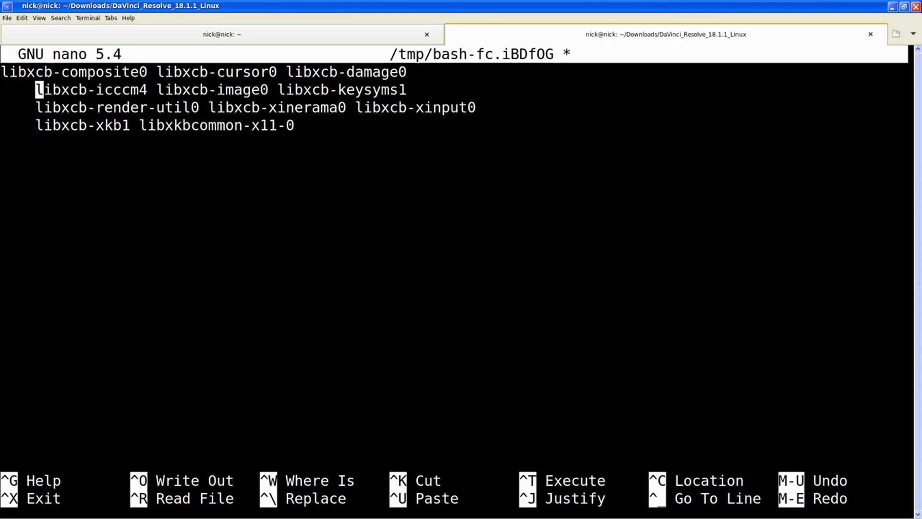
{"action": "key", "text": "BackSpace"}
{"action": "key", "text": "BackSpace"}
{"action": "key", "text": "BackSpace"}
{"action": "key", "text": "BackSpace"}
{"action": "key", "text": "BackSpace"}
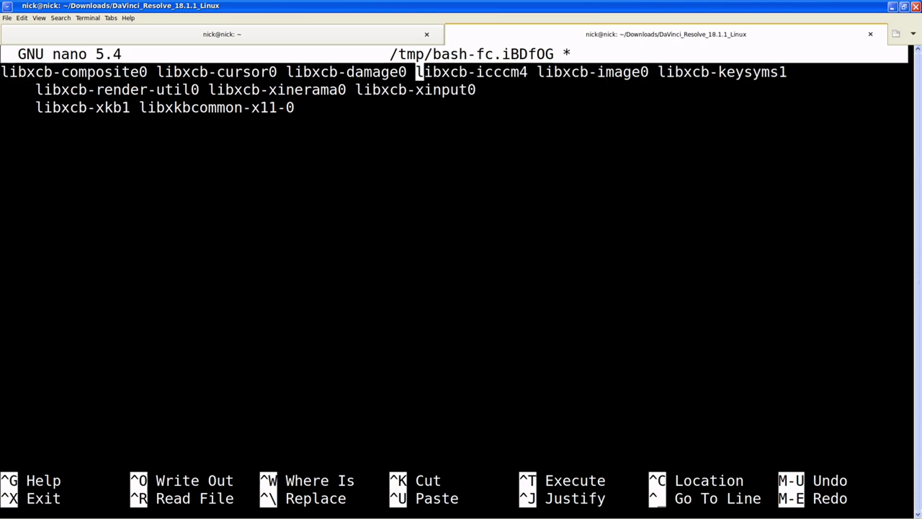
- Join all package names onto one line, prefix it with 'sudo apt install', and save
{"action": "key", "text": "Right"}
{"action": "key", "text": "Right"}
{"action": "key", "text": "Right"}
{"action": "key", "text": "Right"}
{"action": "key", "text": "Right"}
{"action": "key", "text": "Right"}
{"action": "key", "text": "Right"}
{"action": "key", "text": "Right"}
{"action": "key", "text": "Right"}
{"action": "key", "text": "Right"}
{"action": "key", "text": "Right"}
{"action": "key", "text": "Right"}
{"action": "key", "text": "Right"}
{"action": "key", "text": "Right"}
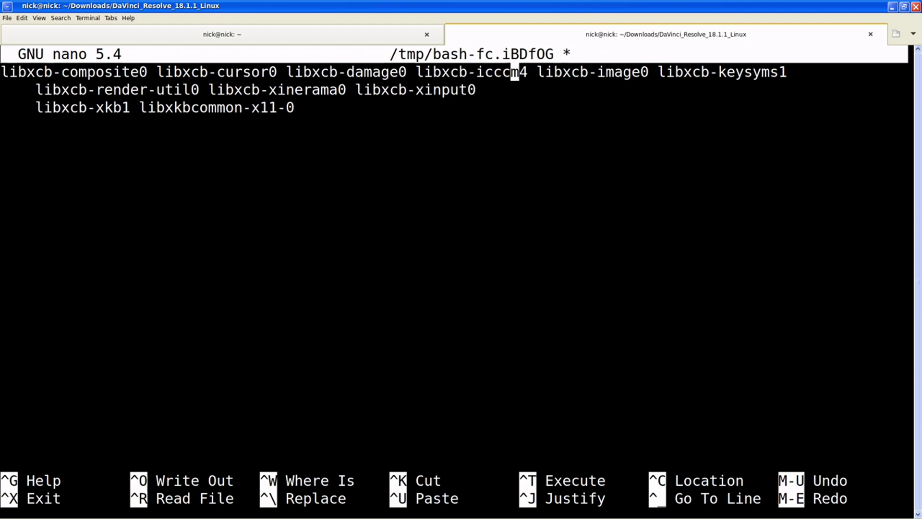
{"action": "key", "text": "Right"}
{"action": "key", "text": "Left"}
{"action": "key", "text": "Down"}
{"action": "key", "text": "Left"}
{"action": "key", "text": "Left"}
{"action": "key", "text": "Left"}
{"action": "key", "text": "Left"}
{"action": "key", "text": "Left"}
{"action": "key", "text": "Left"}
{"action": "key", "text": "Left"}
{"action": "key", "text": "Left"}
{"action": "key", "text": "Left"}
{"action": "key", "text": "Left"}
{"action": "key", "text": "Left"}
{"action": "key", "text": "Left"}
{"action": "key", "text": "Left"}
{"action": "key", "text": "Left"}
{"action": "key", "text": "Left"}
{"action": "key", "text": "Left"}
{"action": "key", "text": "Left"}
{"action": "key", "text": "Left"}
{"action": "key", "text": "Left"}
{"action": "key", "text": "Left"}
{"action": "key", "text": "BackSpace"}
{"action": "key", "text": "BackSpace"}
{"action": "key", "text": "BackSpace"}
{"action": "key", "text": "BackSpace"}
{"action": "key", "text": "BackSpace"}
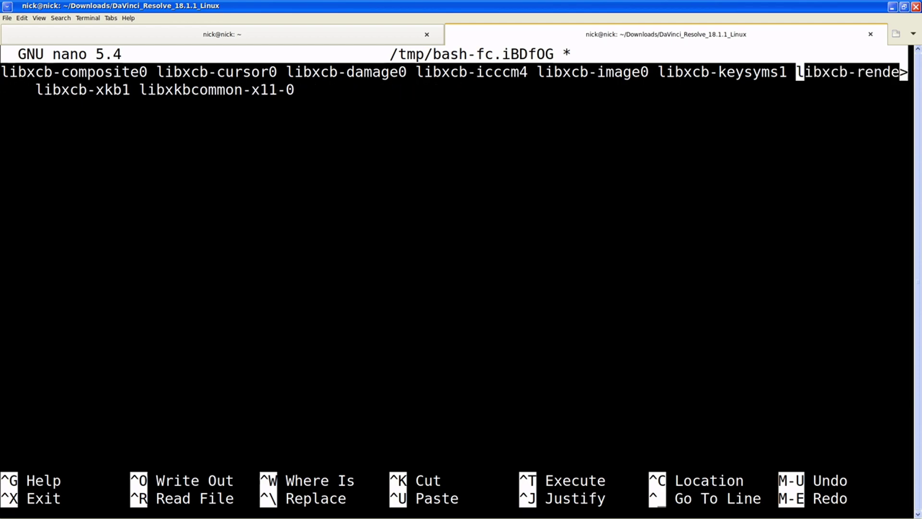
{"action": "key", "text": "Right"}
{"action": "key", "text": "Right"}
{"action": "key", "text": "Right"}
{"action": "key", "text": "Right"}
{"action": "key", "text": "Right"}
{"action": "key", "text": "Right"}
{"action": "key", "text": "Right"}
{"action": "key", "text": "Right"}
{"action": "key", "text": "Right"}
{"action": "key", "text": "Right"}
{"action": "key", "text": "Right"}
{"action": "key", "text": "Right"}
{"action": "key", "text": "Right"}
{"action": "key", "text": "Right"}
{"action": "key", "text": "Right"}
{"action": "key", "text": "Right"}
{"action": "key", "text": "Right"}
{"action": "key", "text": "Right"}
{"action": "key", "text": "Right"}
{"action": "key", "text": "Right"}
{"action": "key", "text": "Right"}
{"action": "key", "text": "Right"}
{"action": "key", "text": "Right"}
{"action": "key", "text": "Right"}
{"action": "key", "text": "Right"}
{"action": "key", "text": "Right"}
{"action": "key", "text": "Right"}
{"action": "key", "text": "Right"}
{"action": "key", "text": "Right"}
{"action": "key", "text": "Right"}
{"action": "key", "text": "Right"}
{"action": "key", "text": "Right"}
{"action": "key", "text": "Right"}
{"action": "key", "text": "Right"}
{"action": "key", "text": "Right"}
{"action": "key", "text": "Right"}
{"action": "key", "text": "Right"}
{"action": "key", "text": "Right"}
{"action": "key", "text": "Right"}
{"action": "key", "text": "Right"}
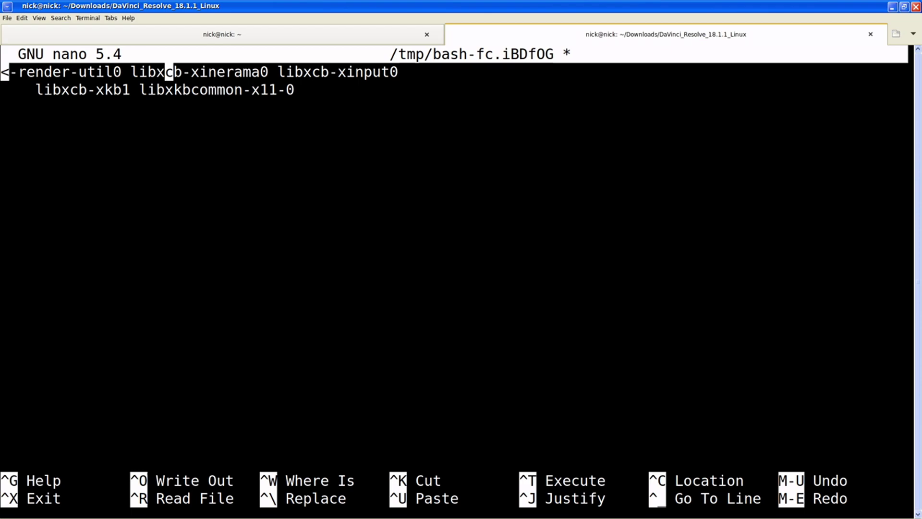
{"action": "key", "text": "Right"}
{"action": "key", "text": "Right"}
{"action": "key", "text": "Right"}
{"action": "key", "text": "Right"}
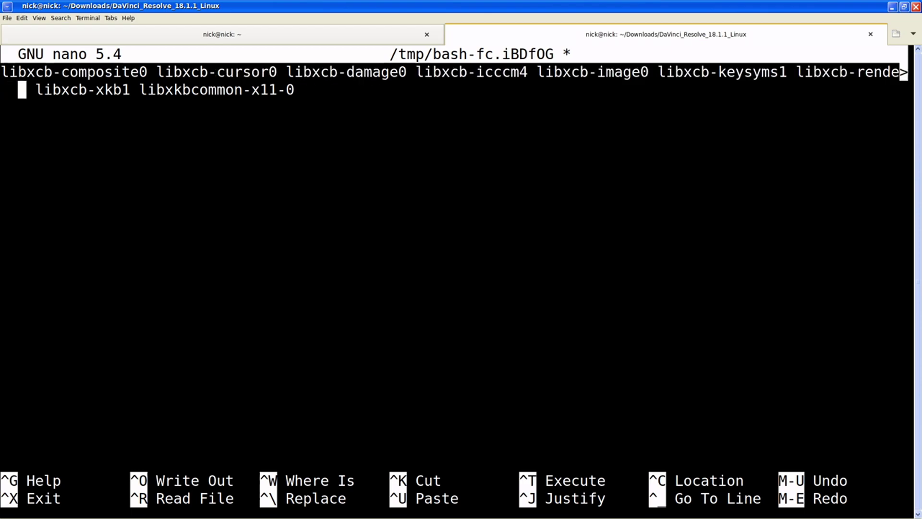
{"action": "key", "text": "BackSpace"}
{"action": "key", "text": "BackSpace"}
{"action": "key", "text": "BackSpace"}
{"action": "key", "text": "BackSpace"}
{"action": "key", "text": "BackSpace"}
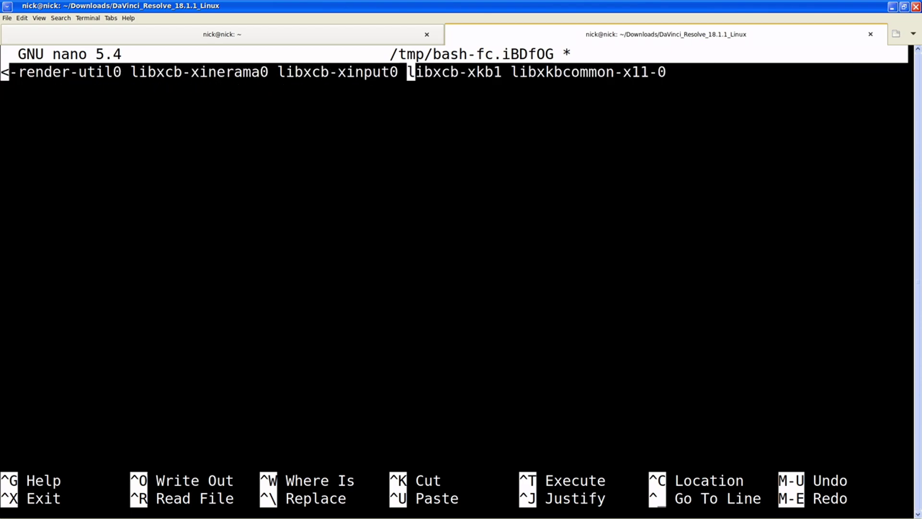
{"action": "key", "text": "Left"}
{"action": "key", "text": "Left"}
{"action": "key", "text": "Left"}
{"action": "key", "text": "Left"}
{"action": "key", "text": "Left"}
{"action": "key", "text": "Left"}
{"action": "key", "text": "Left"}
{"action": "key", "text": "Left"}
{"action": "key", "text": "Left"}
{"action": "key", "text": "Left"}
{"action": "key", "text": "Left"}
{"action": "key", "text": "Left"}
{"action": "key", "text": "Left"}
{"action": "key", "text": "Left"}
{"action": "key", "text": "Left"}
{"action": "key", "text": "Left"}
{"action": "key", "text": "Left"}
{"action": "key", "text": "Left"}
{"action": "key", "text": "Left"}
{"action": "key", "text": "Left"}
{"action": "key", "text": "Left"}
{"action": "key", "text": "Left"}
{"action": "key", "text": "Left"}
{"action": "key", "text": "Left"}
{"action": "key", "text": "Left"}
{"action": "key", "text": "Left"}
{"action": "key", "text": "Left"}
{"action": "key", "text": "Left"}
{"action": "key", "text": "Left"}
{"action": "key", "text": "Left"}
{"action": "key", "text": "Left"}
{"action": "key", "text": "Left"}
{"action": "key", "text": "Left"}
{"action": "key", "text": "Left"}
{"action": "key", "text": "Left"}
{"action": "key", "text": "Left"}
{"action": "key", "text": "Left"}
{"action": "key", "text": "Left"}
{"action": "key", "text": "Left"}
{"action": "key", "text": "Left"}
{"action": "key", "text": "Left"}
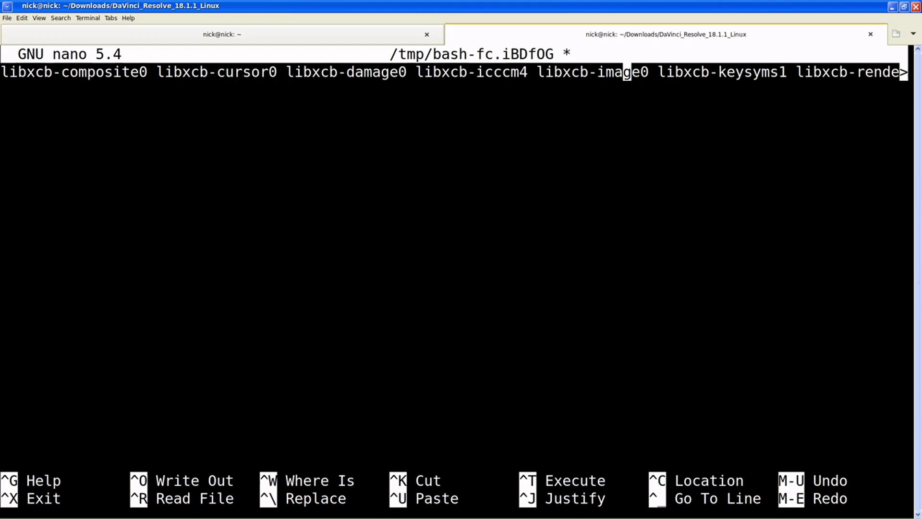
{"action": "key", "text": "Left"}
{"action": "key", "text": "Left"}
{"action": "key", "text": "Left"}
{"action": "key", "text": "Left"}
{"action": "key", "text": "Left"}
{"action": "key", "text": "Left"}
{"action": "key", "text": "Left"}
{"action": "key", "text": "Left"}
{"action": "key", "text": "Left"}
{"action": "key", "text": "Left"}
{"action": "key", "text": "Left"}
{"action": "key", "text": "Left"}
{"action": "key", "text": "Left"}
{"action": "key", "text": "Left"}
{"action": "key", "text": "Left"}
{"action": "key", "text": "Left"}
{"action": "key", "text": "Left"}
{"action": "key", "text": "Left"}
{"action": "type", "text": "sudo apt instal"}
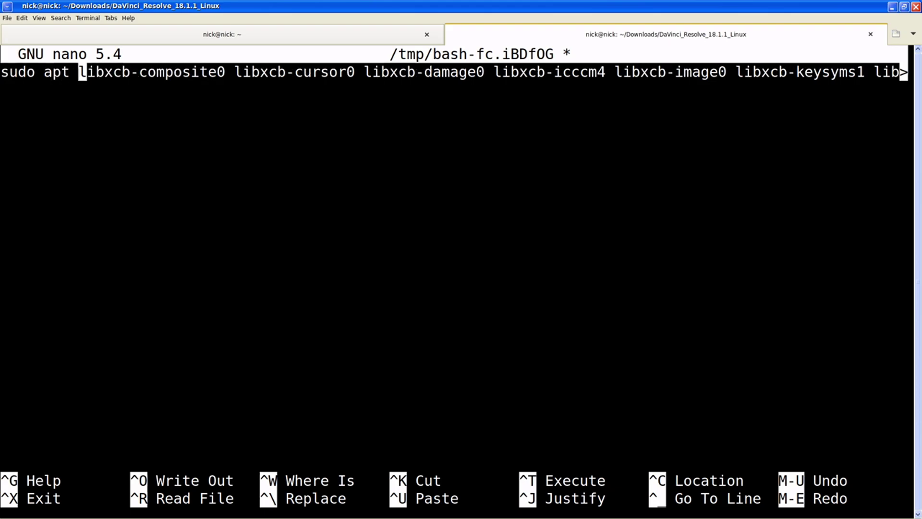
{"action": "type", "text": "l"}
{"action": "key", "text": "ctrl+x"}
- Run the apt install for the libxcb packages, then relaunch the Resolve installer with -i
{"action": "key", "text": "y"}
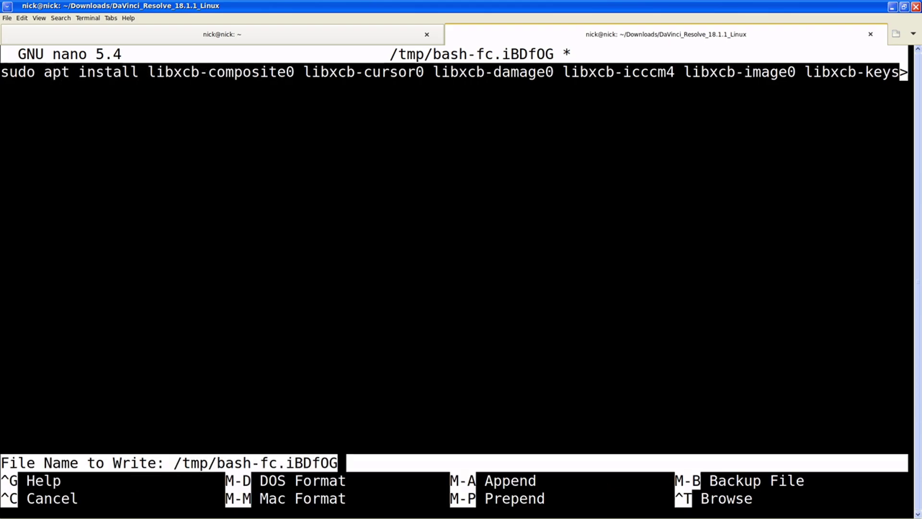
{"action": "key", "text": "Return"}
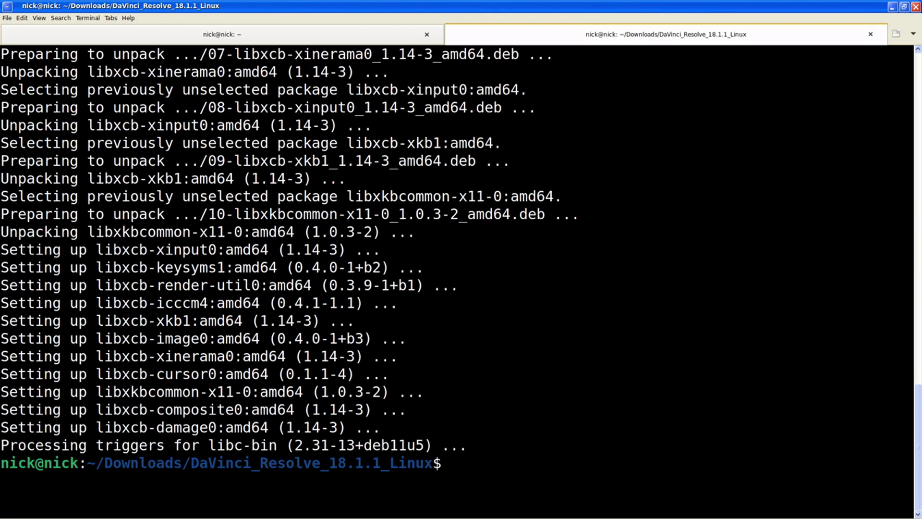
{"action": "key", "text": "Up"}
{"action": "key", "text": "Down"}
{"action": "key", "text": "Up"}
{"action": "key", "text": "Up"}
{"action": "key", "text": "Return"}
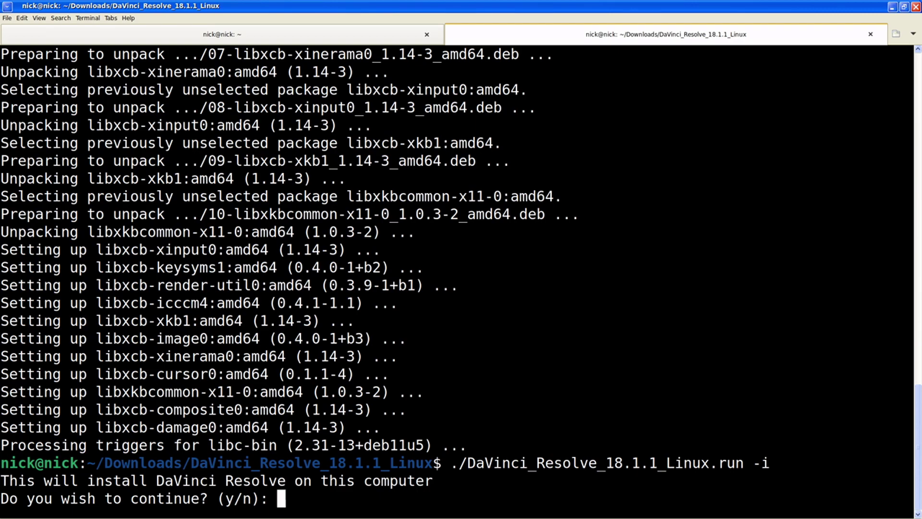
- Answer y to continue and to the license, then authenticate twice with the root password
{"action": "type", "text": "y"}
{"action": "key", "text": "Return"}
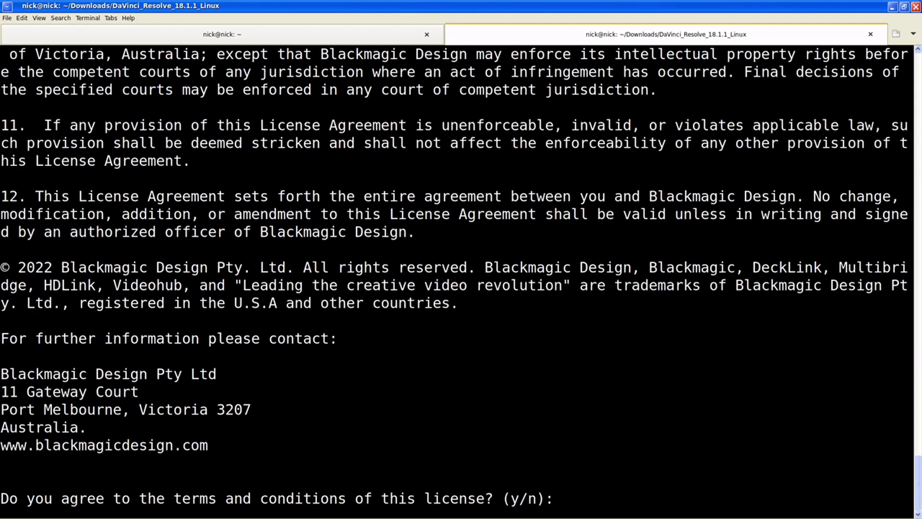
{"action": "type", "text": "y"}
{"action": "key", "text": "Return"}
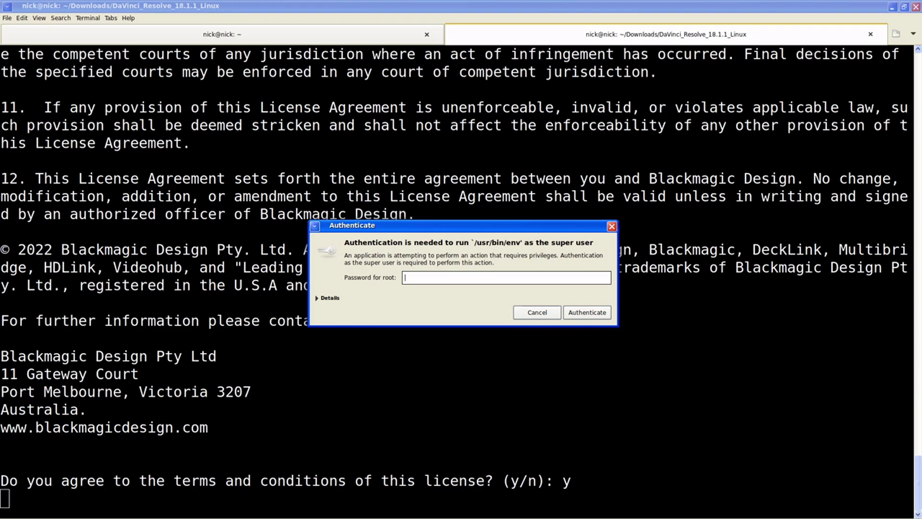
{"action": "type", "text": "************"}
{"action": "key", "text": "Return"}
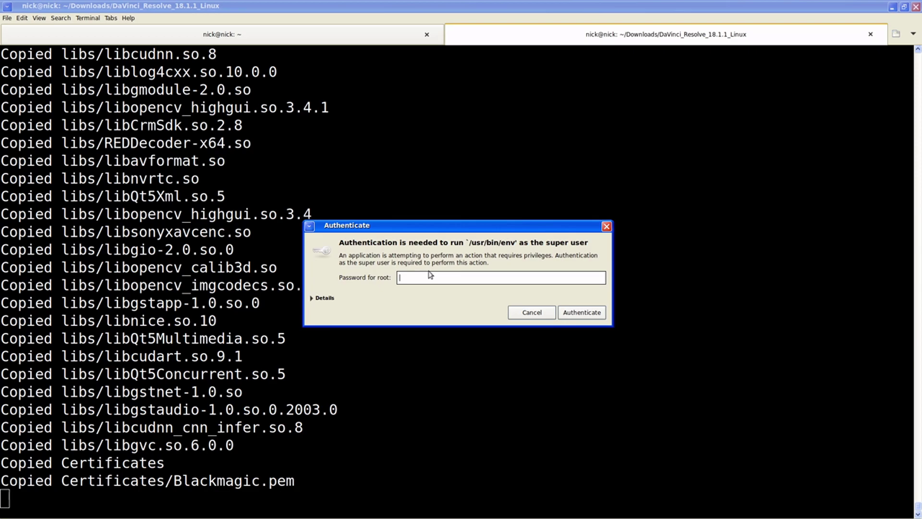
{"action": "type", "text": "************"}
{"action": "key", "text": "Return"}
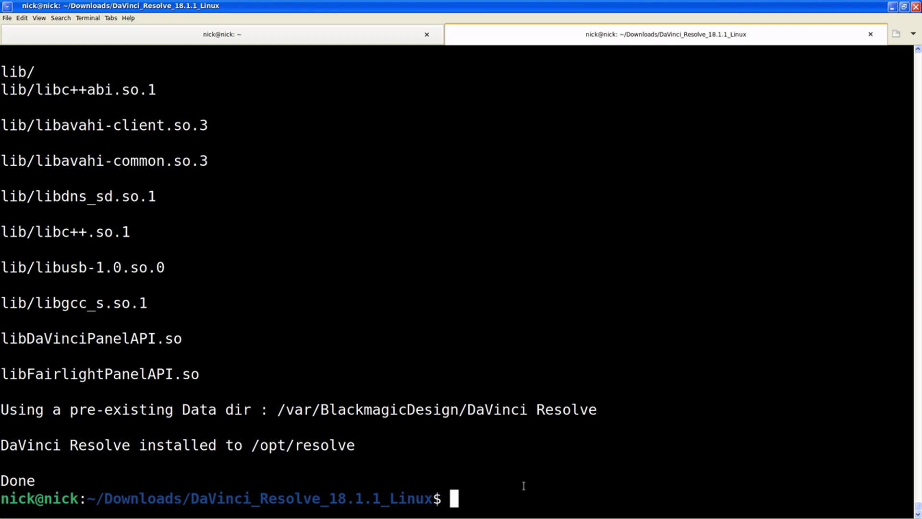
- Return the shell to the home directory with cd
{"action": "type", "text": "clear"}
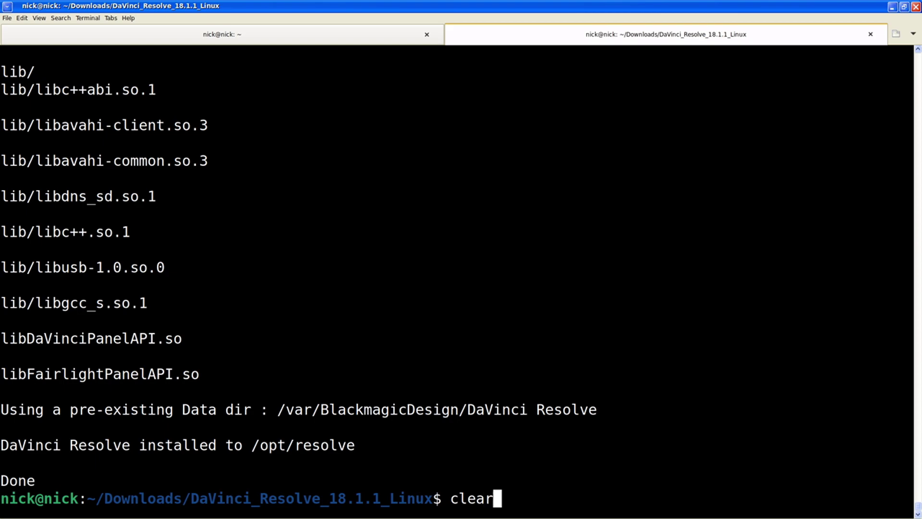
{"action": "key", "text": "BackSpace"}
{"action": "key", "text": "BackSpace"}
{"action": "key", "text": "BackSpace"}
{"action": "key", "text": "BackSpace"}
{"action": "type", "text": "d"}
{"action": "key", "text": "Return"}
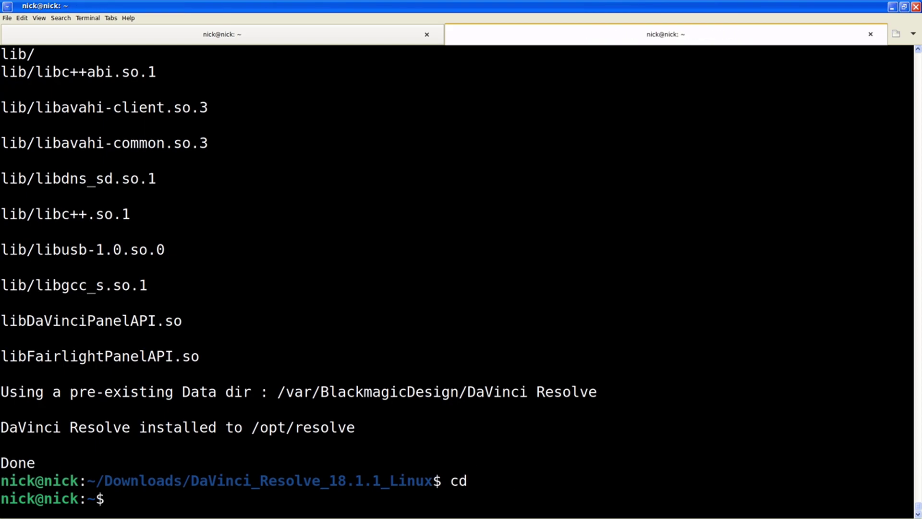
- Shift the Downloads window to the left and refocus the terminal
{"action": "key", "text": "alt+Tab"}
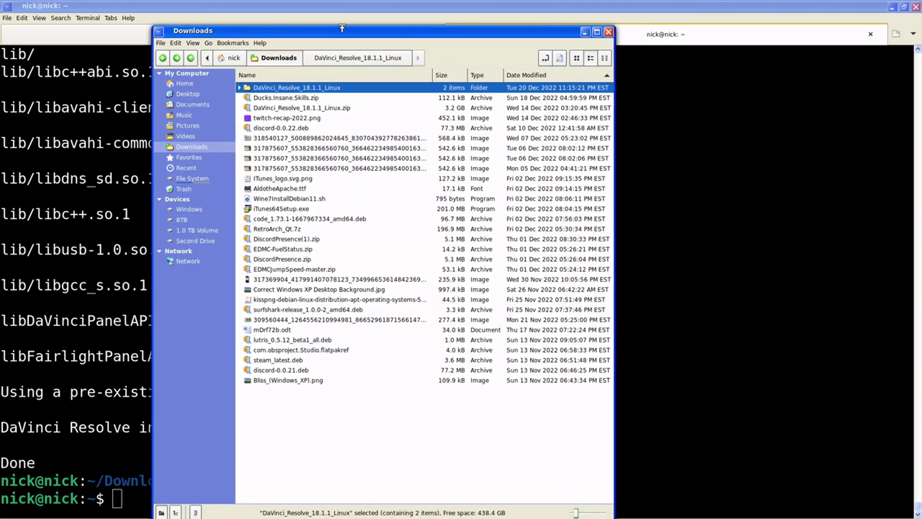
{"action": "left_click_drag", "start_coordinate": [293, 31], "coordinate": [217, 39]}
{"action": "key", "text": "alt+Tab"}
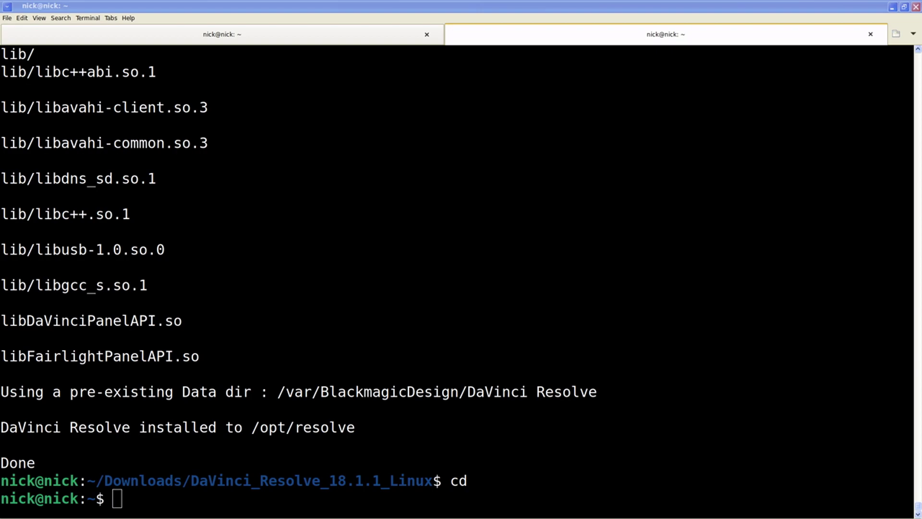
{"action": "left_click", "coordinate": [545, 311]}
- Paste the wget command for amdgpu-pro-20.40-1147286-ubuntu-20.04.tar.xz, strip its comment, and download it
{"action": "right_click", "coordinate": [187, 425]}
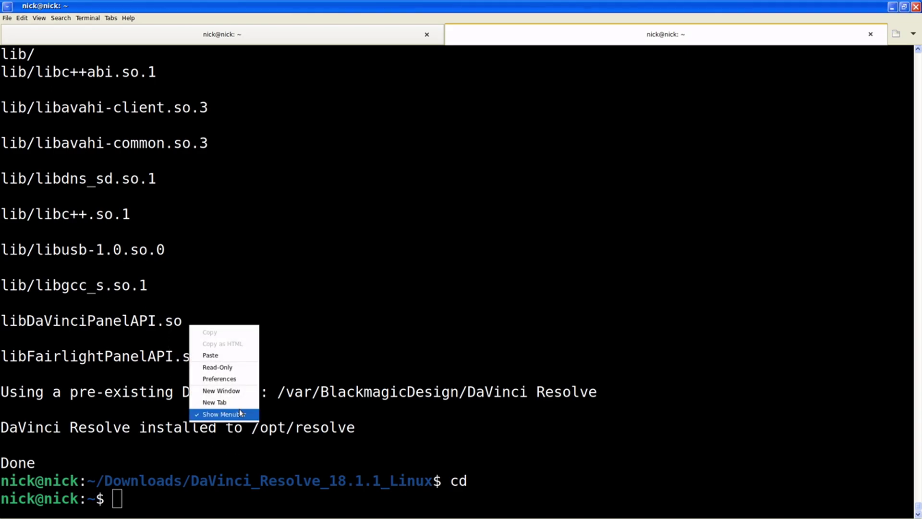
{"action": "left_click", "coordinate": [230, 356]}
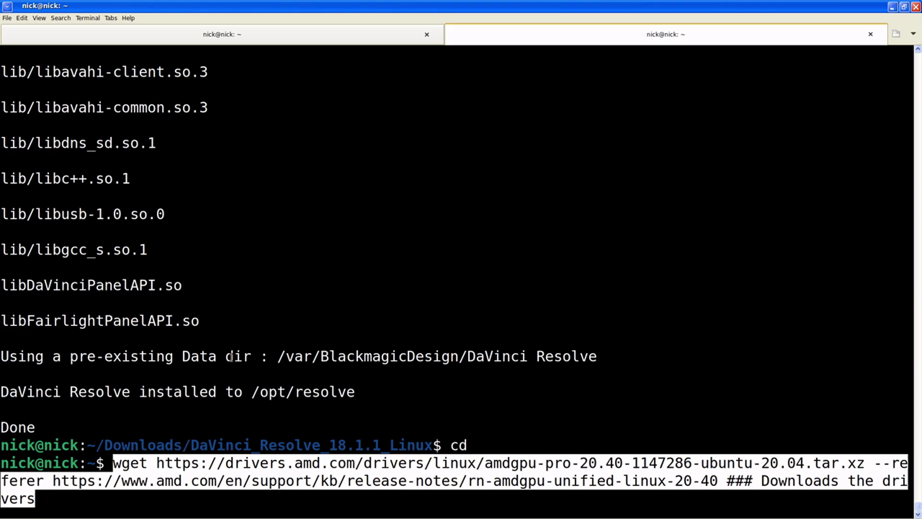
{"action": "key", "text": "BackSpace"}
{"action": "key", "text": "BackSpace"}
{"action": "key", "text": "BackSpace"}
{"action": "key", "text": "BackSpace"}
{"action": "key", "text": "BackSpace"}
{"action": "key", "text": "BackSpace"}
{"action": "key", "text": "BackSpace"}
{"action": "key", "text": "BackSpace"}
{"action": "key", "text": "BackSpace"}
{"action": "key", "text": "BackSpace"}
{"action": "key", "text": "BackSpace"}
{"action": "key", "text": "BackSpace"}
{"action": "key", "text": "BackSpace"}
{"action": "key", "text": "BackSpace"}
{"action": "key", "text": "BackSpace"}
{"action": "key", "text": "BackSpace"}
{"action": "key", "text": "BackSpace"}
{"action": "key", "text": "BackSpace"}
{"action": "key", "text": "BackSpace"}
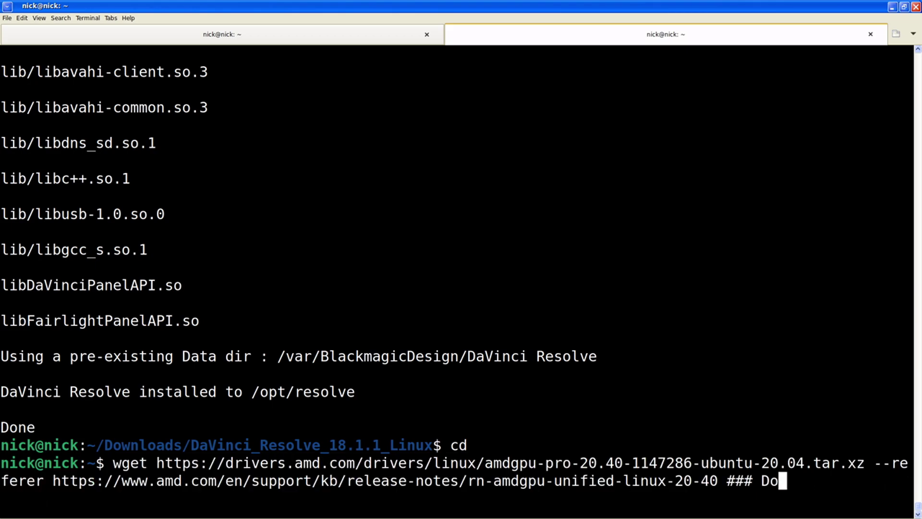
{"action": "key", "text": "BackSpace"}
{"action": "key", "text": "BackSpace"}
{"action": "key", "text": "BackSpace"}
{"action": "key", "text": "BackSpace"}
{"action": "key", "text": "BackSpace"}
{"action": "key", "text": "BackSpace"}
{"action": "key", "text": "BackSpace"}
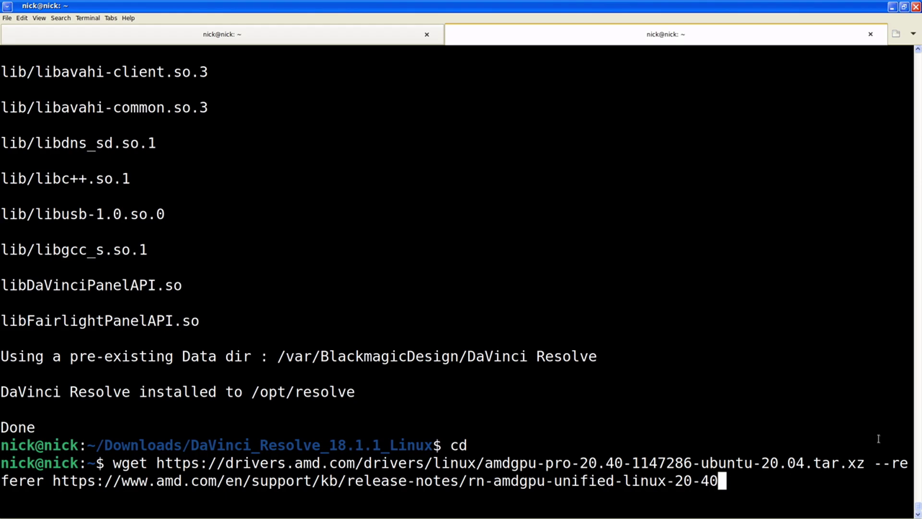
{"action": "key", "text": "Return"}
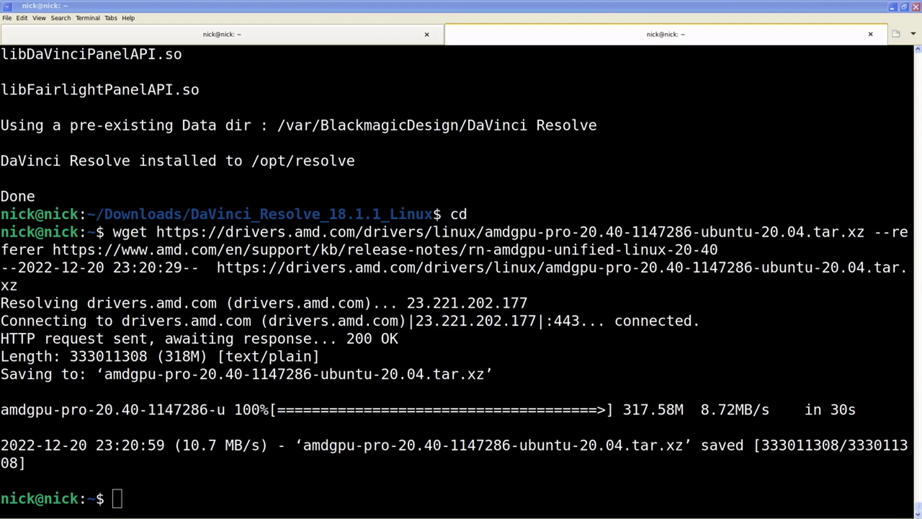
- Extract the driver archive with tar -xJpf and enter amdgpu-pro-20.40-1147286-ubuntu-20.04
{"action": "right_click", "coordinate": [257, 402]}
{"action": "left_click", "coordinate": [267, 444]}
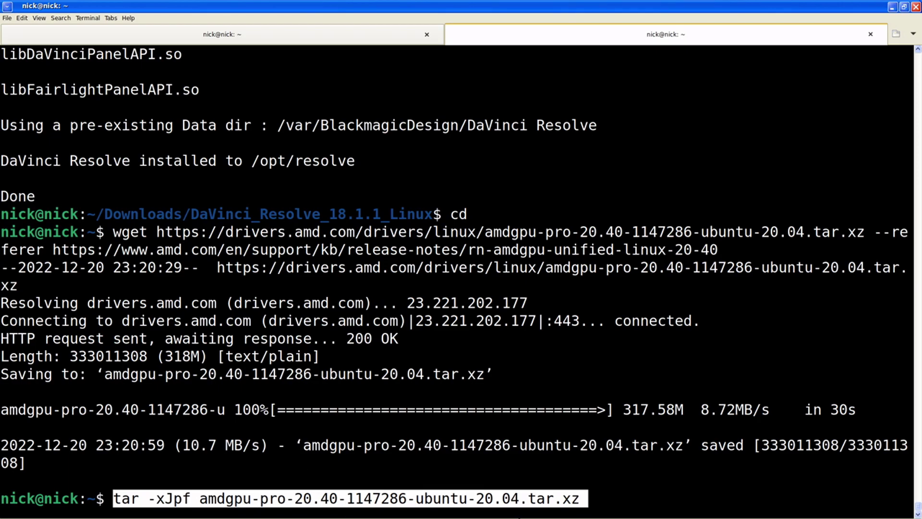
{"action": "key", "text": "Return"}
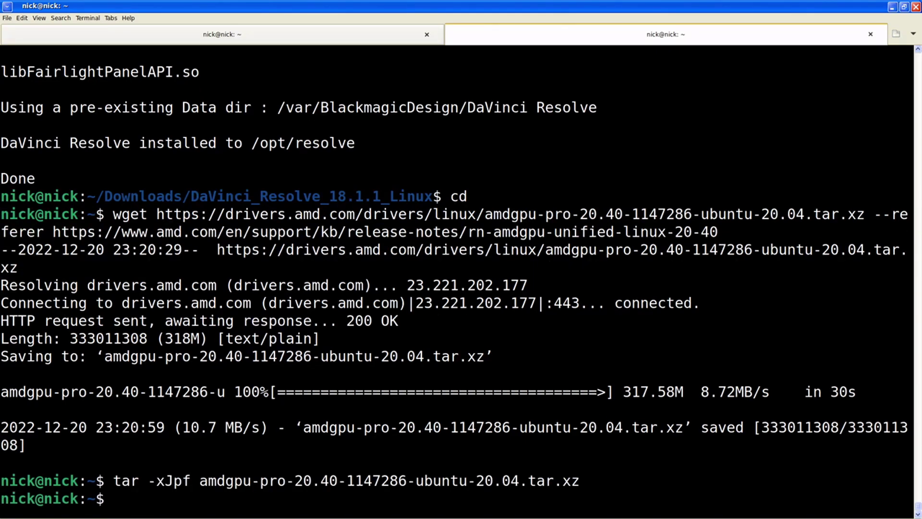
{"action": "type", "text": "cd -x"}
{"action": "key", "text": "BackSpace"}
{"action": "key", "text": "BackSpace"}
{"action": "type", "text": "ma"}
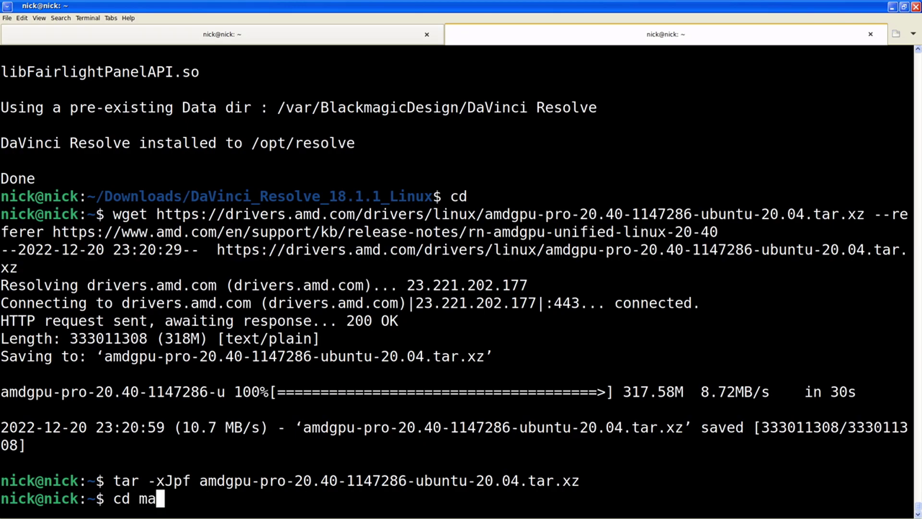
{"action": "key", "text": "BackSpace"}
{"action": "key", "text": "BackSpace"}
{"action": "type", "text": "am"}
{"action": "key", "text": "Tab"}
{"action": "key", "text": "Return"}
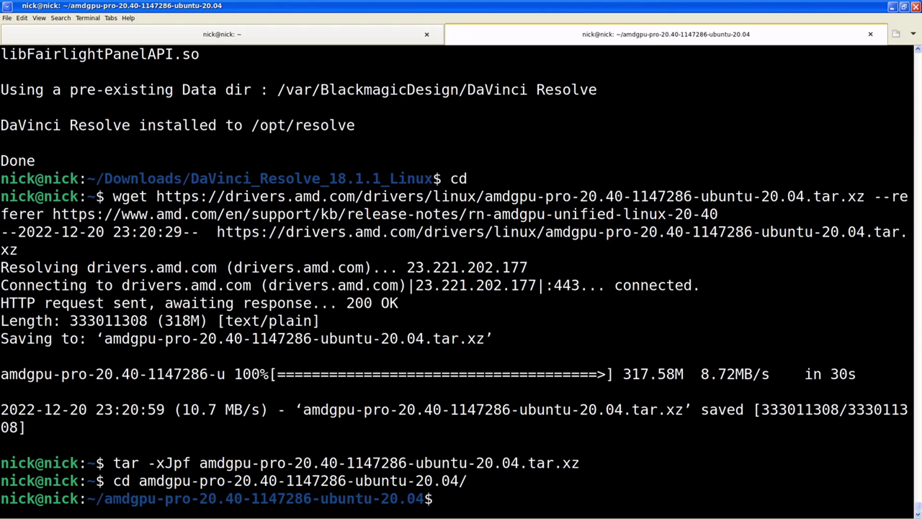
- List the folder's driver .deb packages with ls -la
{"action": "type", "text": "ls -al"}
{"action": "key", "text": "BackSpace"}
{"action": "key", "text": "BackSpace"}
{"action": "type", "text": ";la"}
{"action": "key", "text": "BackSpace"}
{"action": "key", "text": "BackSpace"}
{"action": "key", "text": "BackSpace"}
{"action": "type", "text": "la"}
{"action": "key", "text": "Return"}
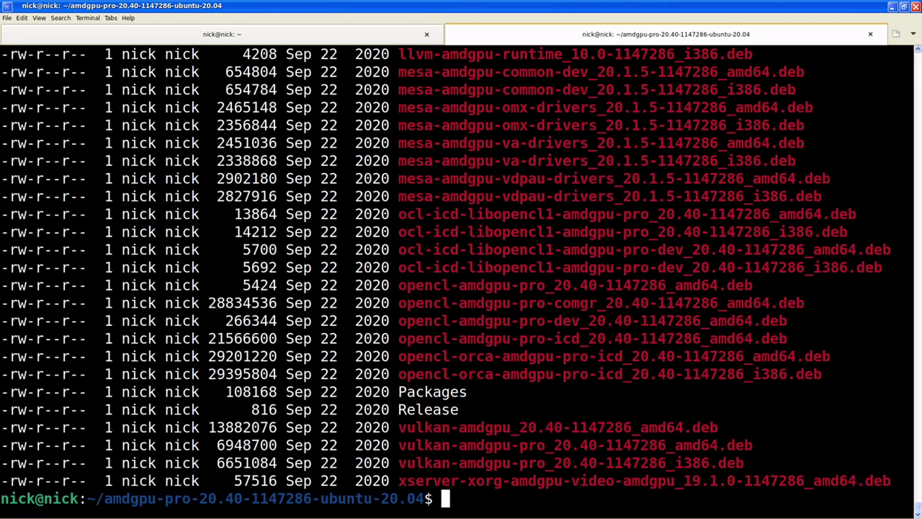
{"action": "scroll", "coordinate": [532, 170], "scroll_direction": "up", "scroll_amount": 20}
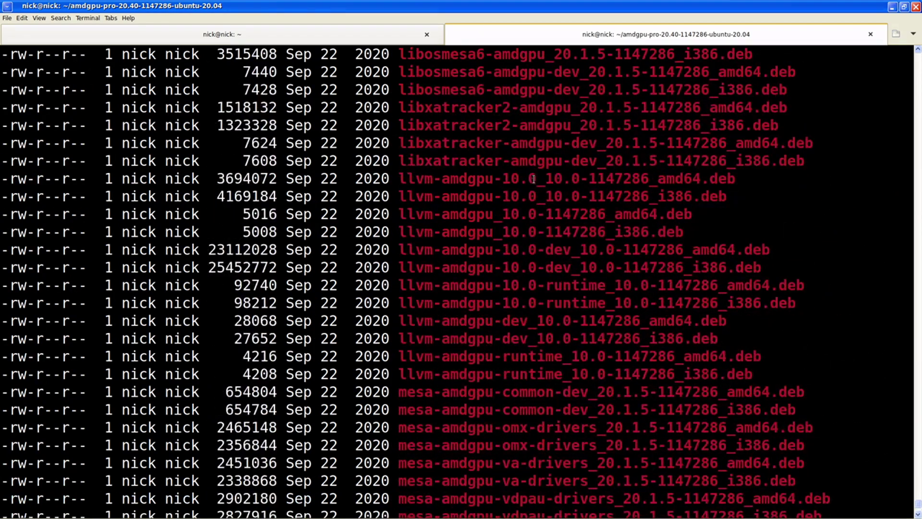
{"action": "scroll", "coordinate": [488, 174], "scroll_direction": "up", "scroll_amount": 6}
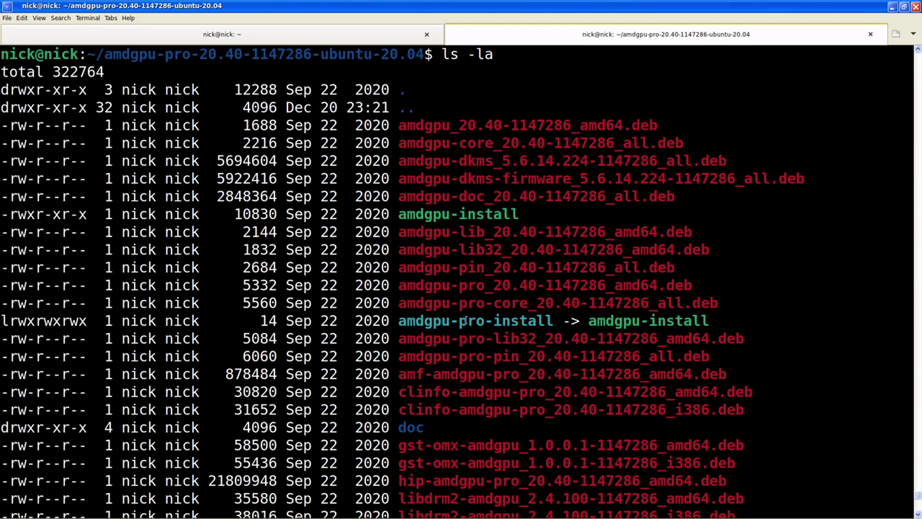
{"action": "scroll", "coordinate": [466, 321], "scroll_direction": "down", "scroll_amount": 8}
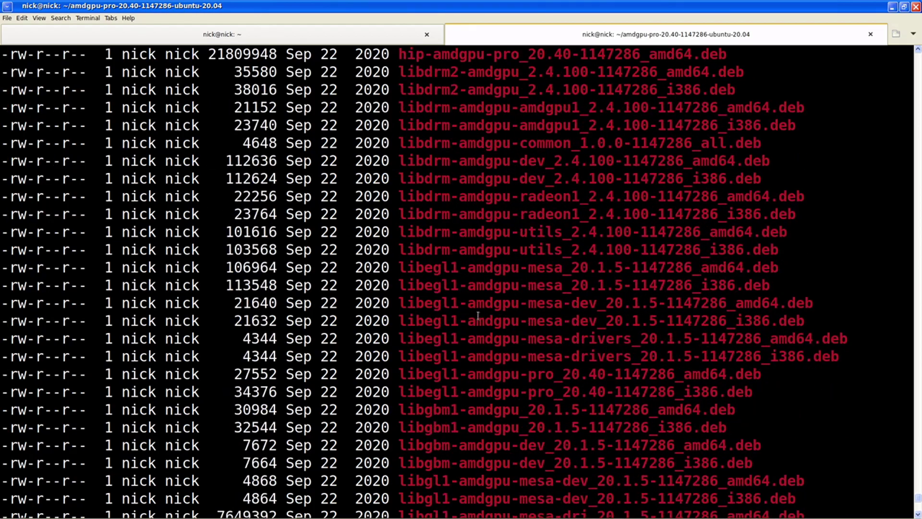
{"action": "scroll", "coordinate": [490, 307], "scroll_direction": "down", "scroll_amount": 19}
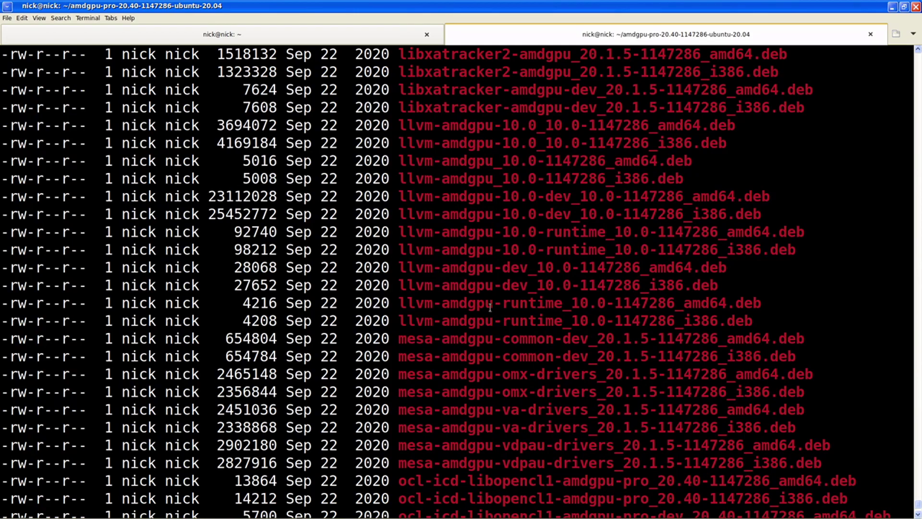
{"action": "scroll", "coordinate": [489, 307], "scroll_direction": "down", "scroll_amount": 5}
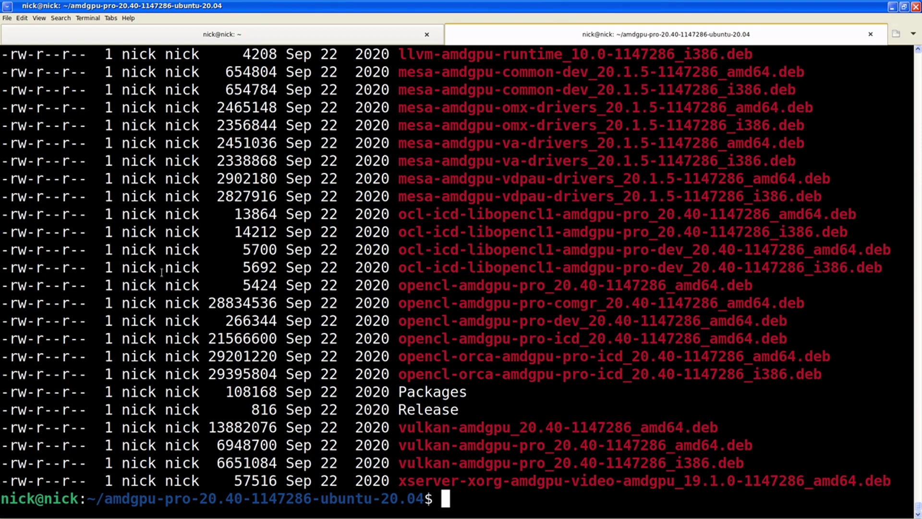
- Run ./amdgpu-install --opencl=legacy --headless --no-dkms
{"action": "type", "text": "./amdgpu"}
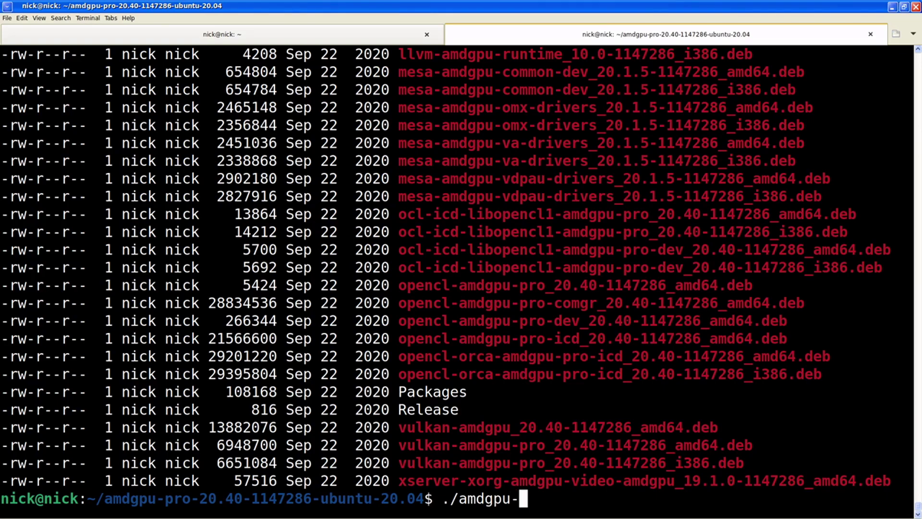
{"action": "type", "text": "-install --open"}
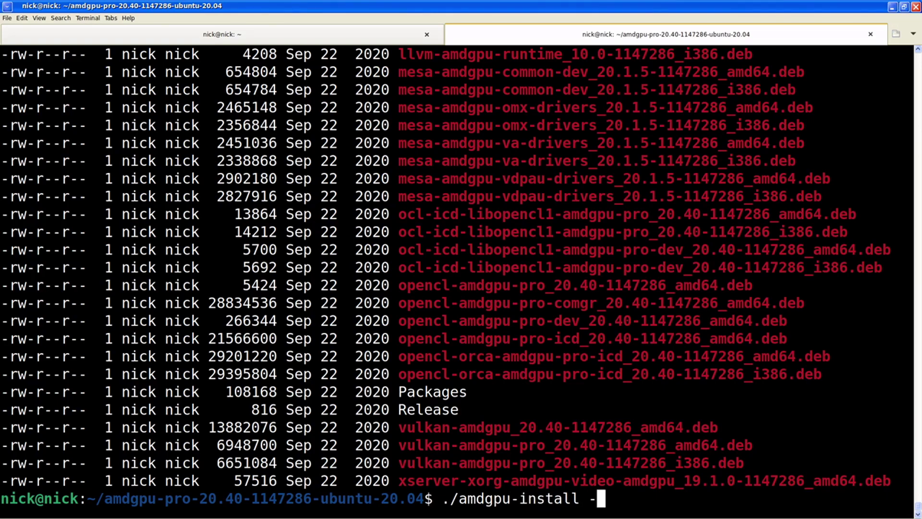
{"action": "type", "text": "cl"}
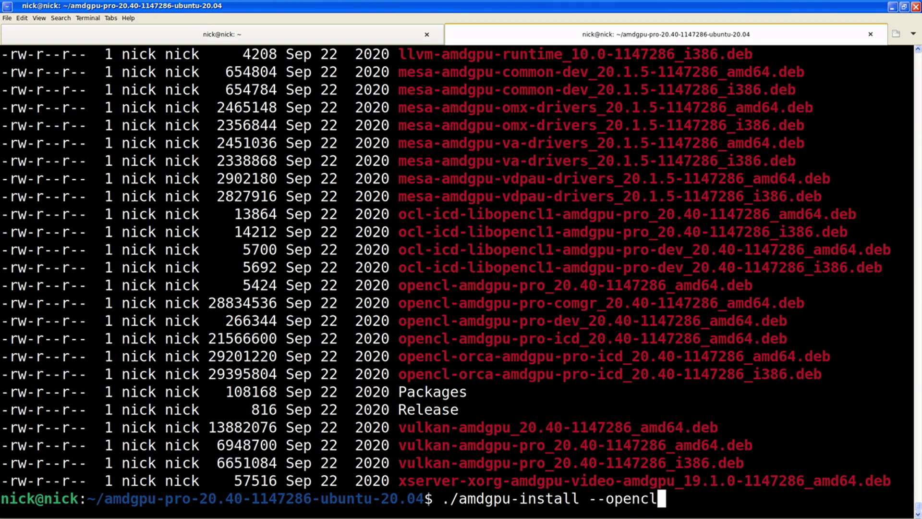
{"action": "type", "text": "=le"}
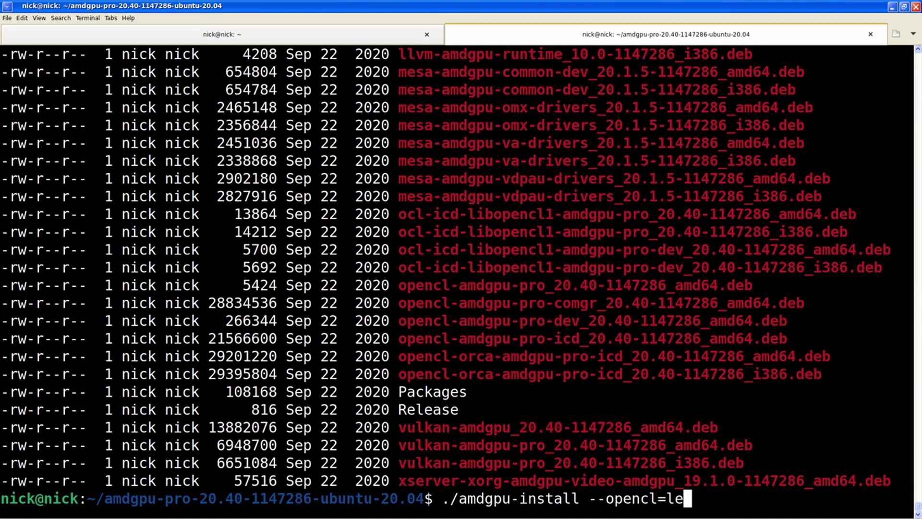
{"action": "type", "text": "gacy -"}
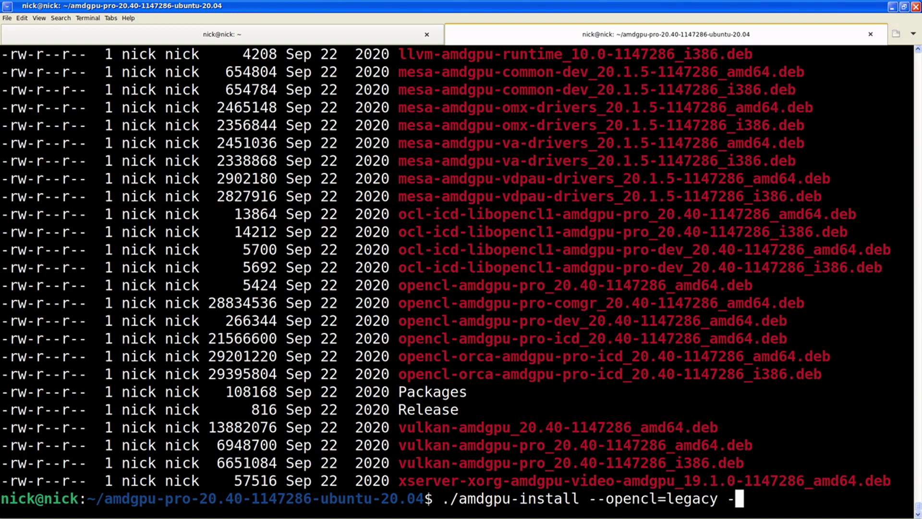
{"action": "type", "text": "-headless"}
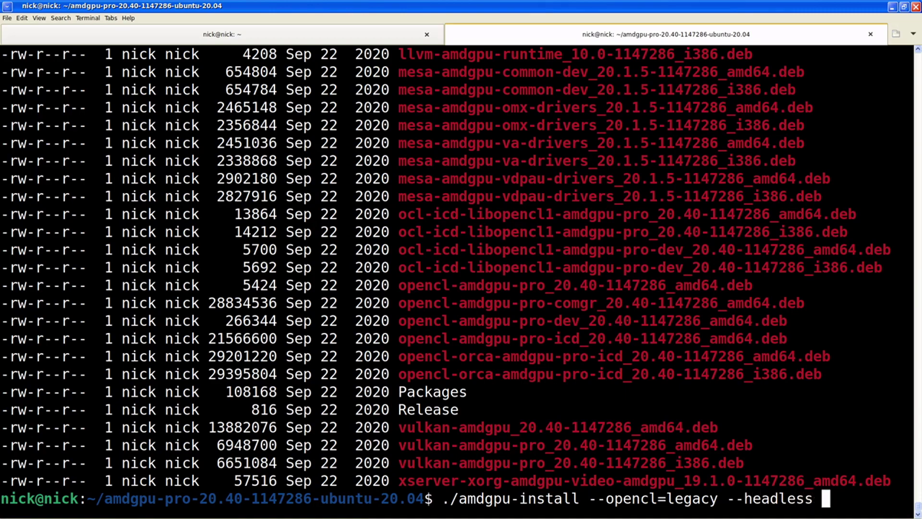
{"action": "type", "text": " --no="}
{"action": "key", "text": "BackSpace"}
{"action": "type", "text": "-dk"}
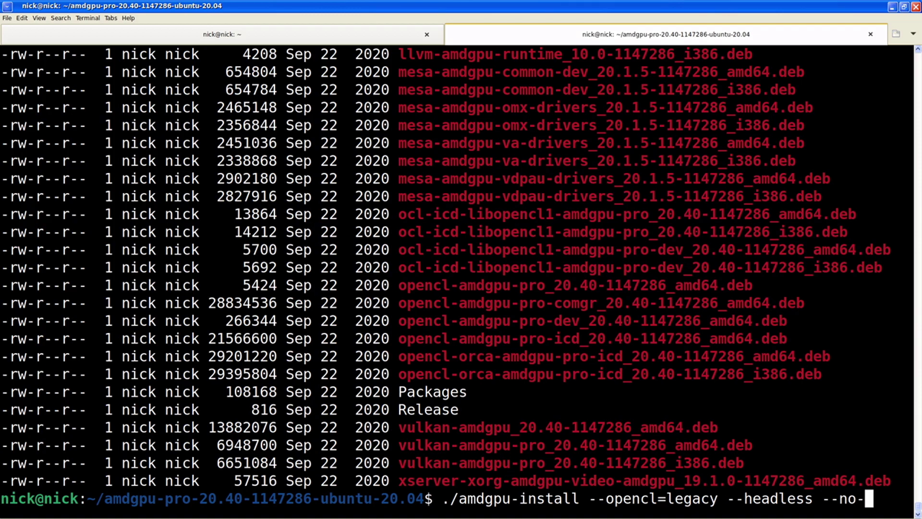
{"action": "type", "text": "ms"}
{"action": "key", "text": "Return"}
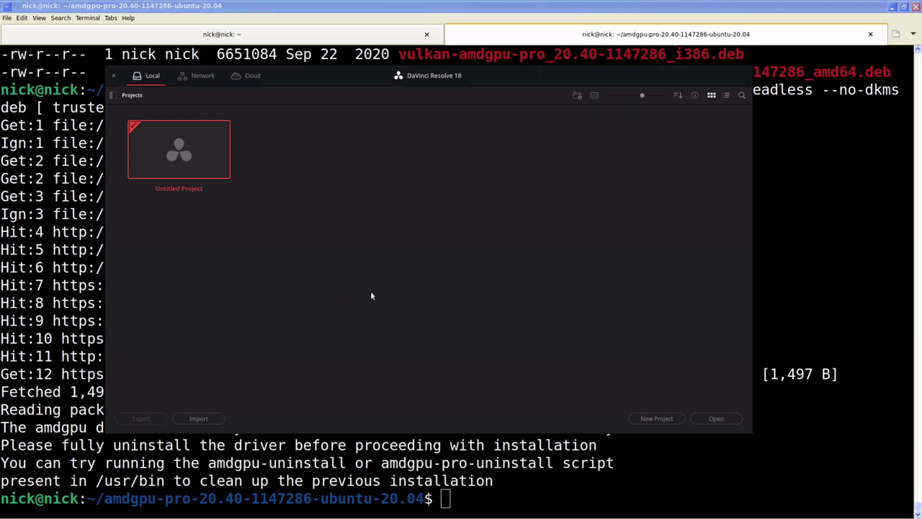
- Open Untitled Project from the Project Manager and switch to the Media page
{"action": "double_click", "coordinate": [197, 157]}
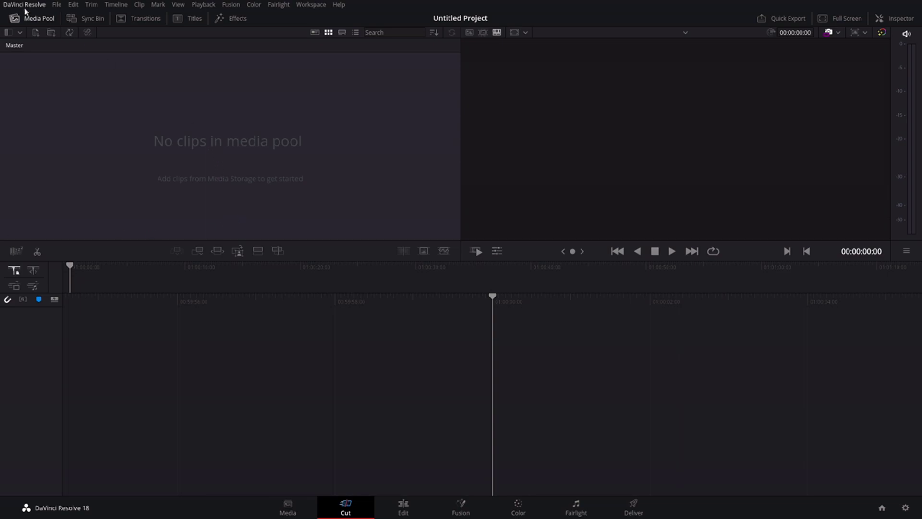
{"action": "left_click", "coordinate": [288, 506]}
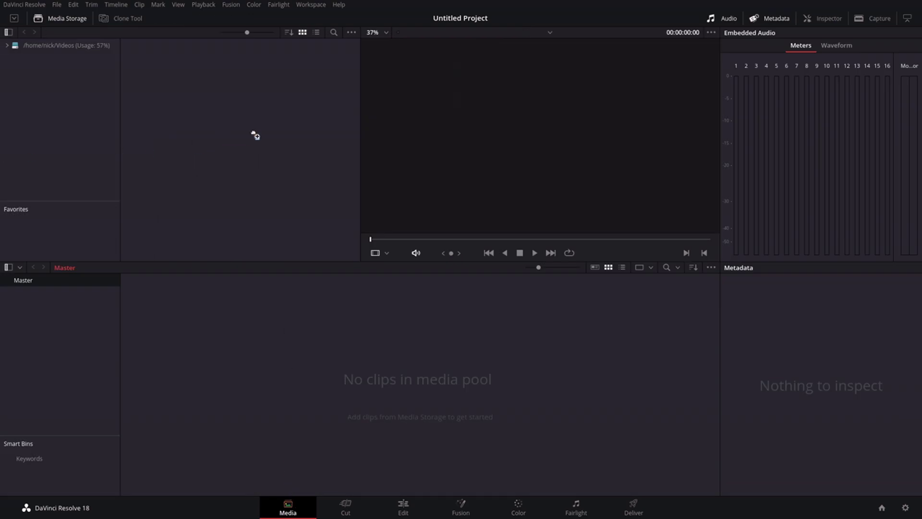
{"action": "left_click", "coordinate": [55, 5]}
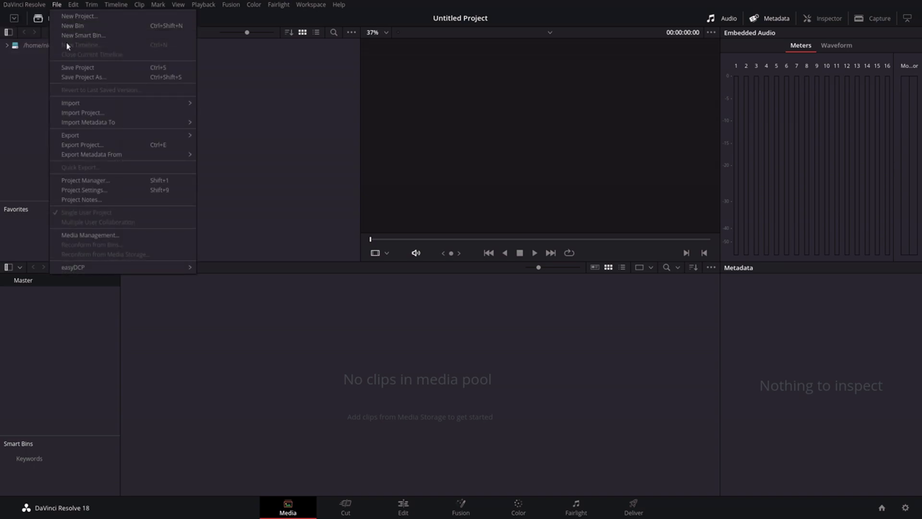
{"action": "mouse_move", "coordinate": [81, 104]}
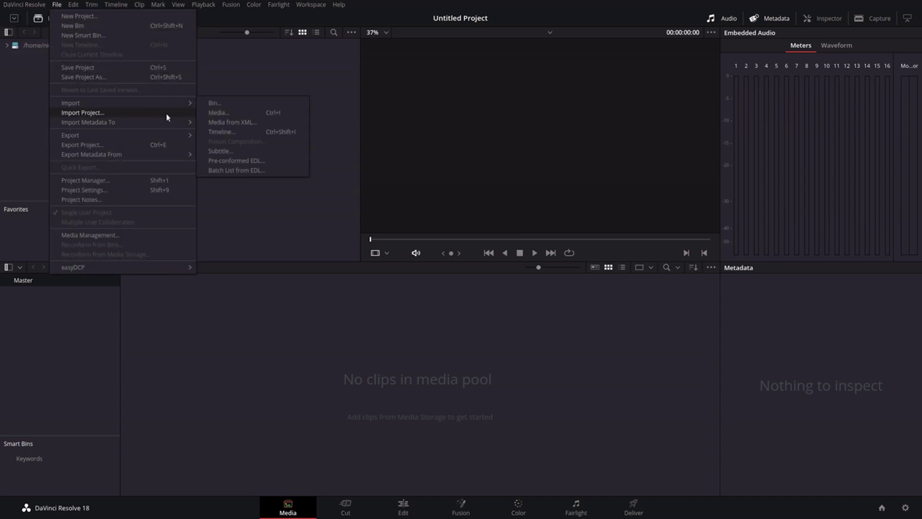
{"action": "left_click", "coordinate": [232, 111]}
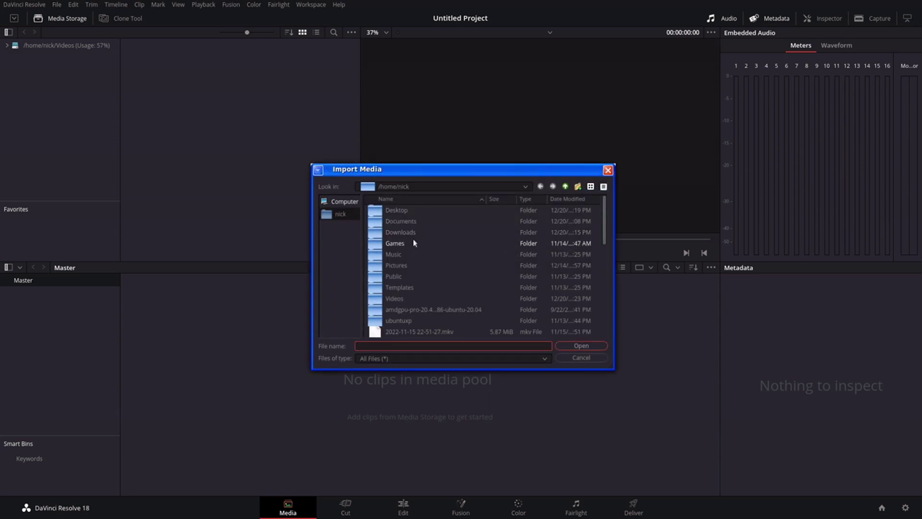
{"action": "key", "text": "Escape"}
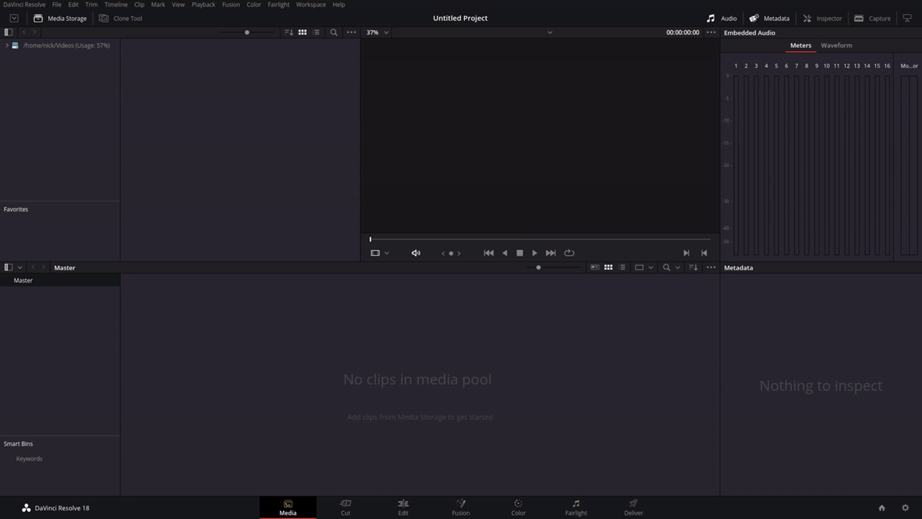
- Browse the home Videos location in Media Storage, which has no subfolders, then restore the panel layout
{"action": "left_click", "coordinate": [335, 506]}
{"action": "left_click", "coordinate": [308, 514]}
{"action": "left_click", "coordinate": [9, 49]}
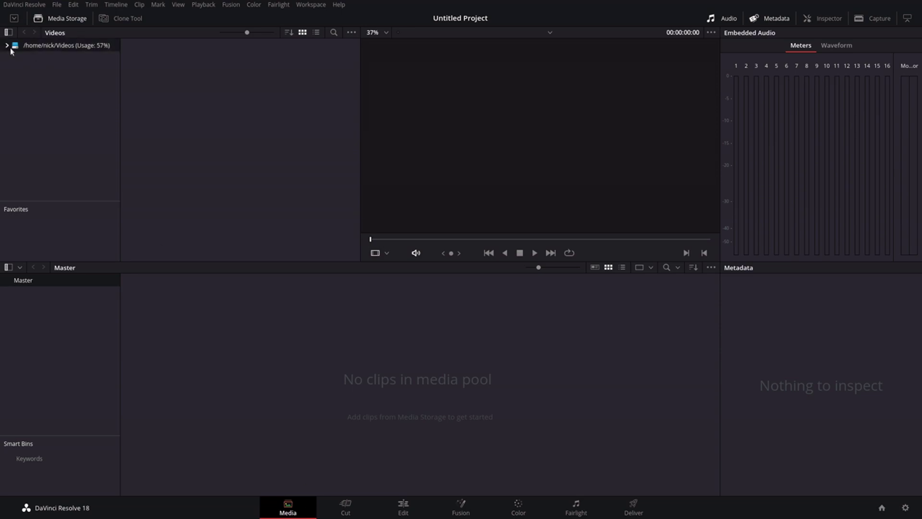
{"action": "left_click", "coordinate": [7, 46]}
{"action": "left_click", "coordinate": [15, 19]}
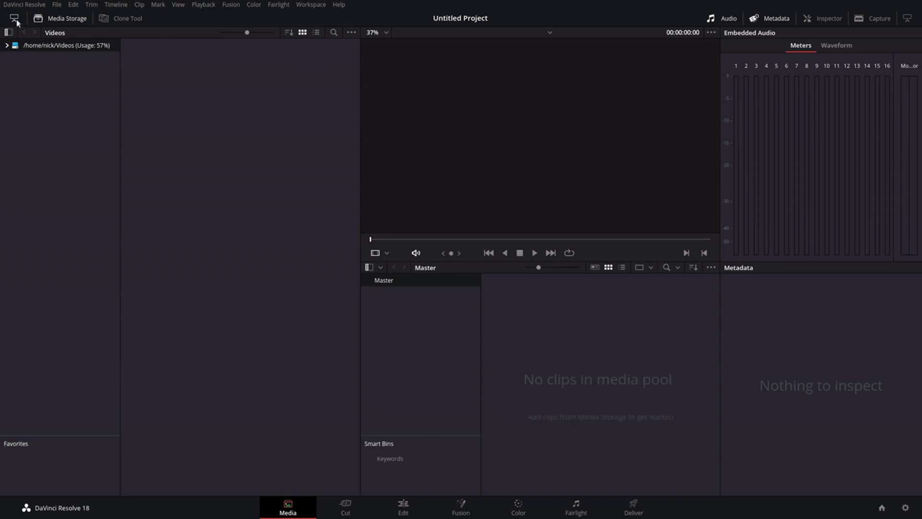
{"action": "left_click", "coordinate": [15, 19]}
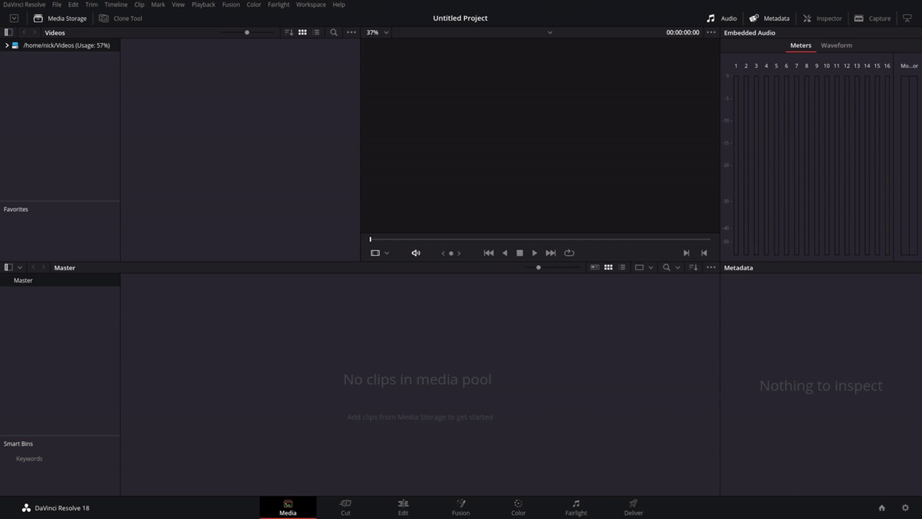
- Look through the Timeline menu, then choose an item from the DaVinci Resolve menu
{"action": "left_click", "coordinate": [117, 5]}
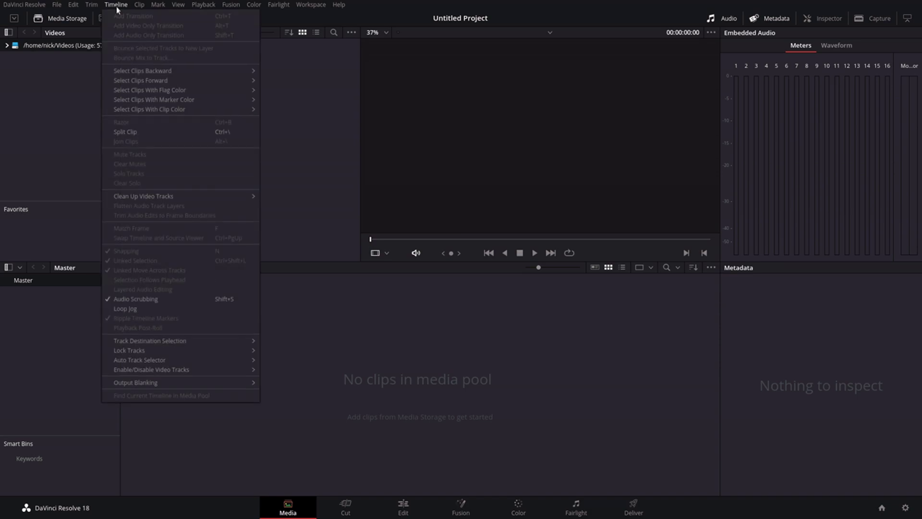
{"action": "mouse_move", "coordinate": [23, 6]}
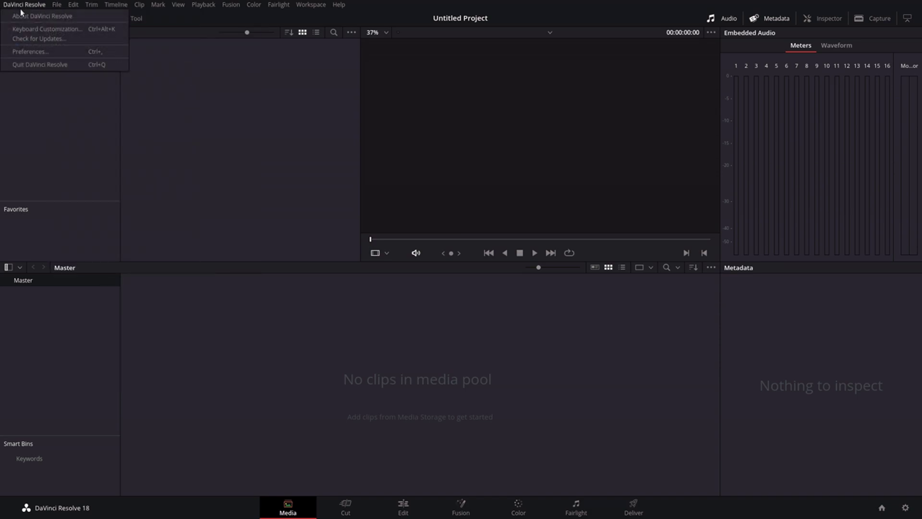
{"action": "left_click", "coordinate": [51, 42]}
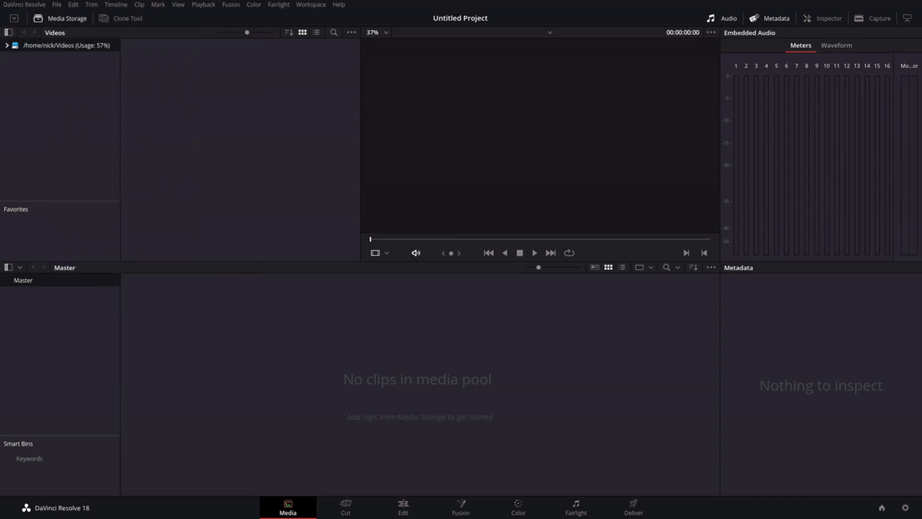